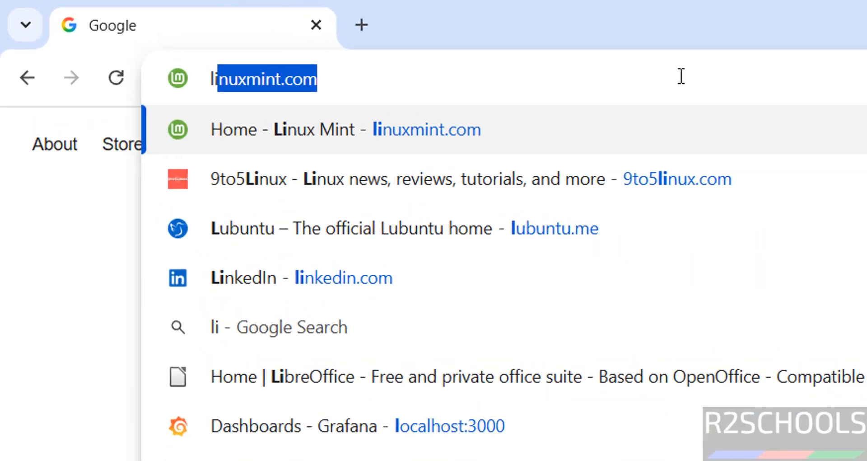
Go to linuxmint.com and browse the Linux Mint 22.2 'Zara' download page's Cinnamon, Xfce and MATE editions
text(com)
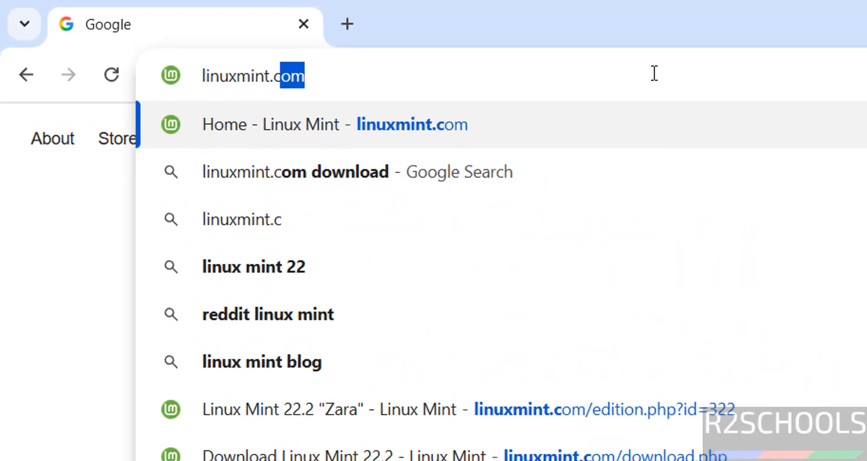
key(Return)
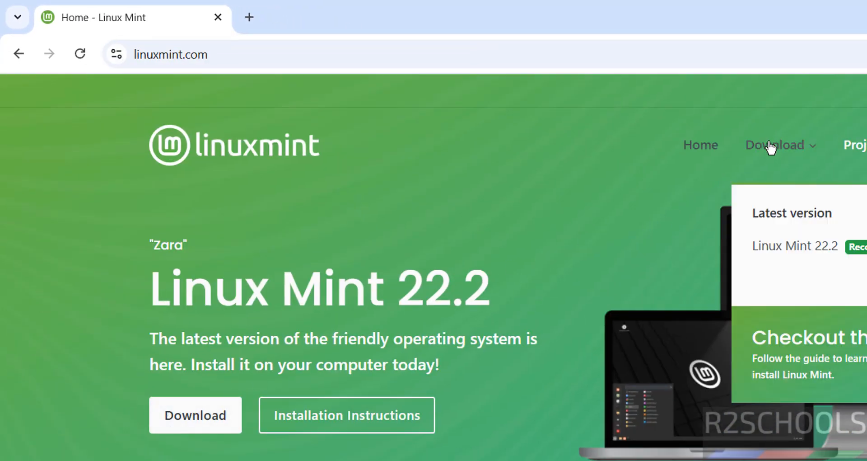
click(208, 414)
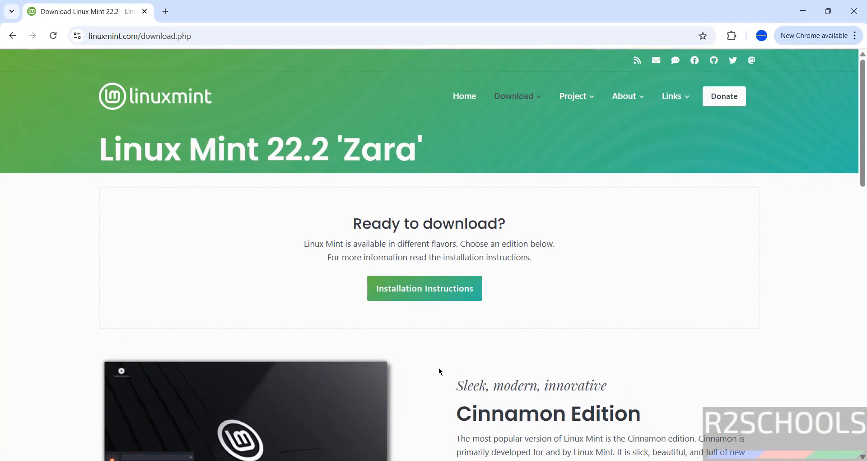
scroll(438, 367, down, 3)
scroll(438, 367, down, 7)
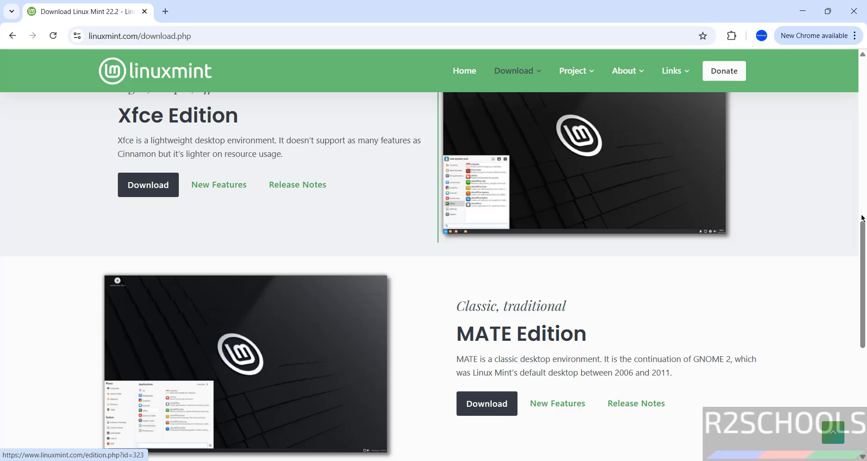
scroll(764, 267, up, 7)
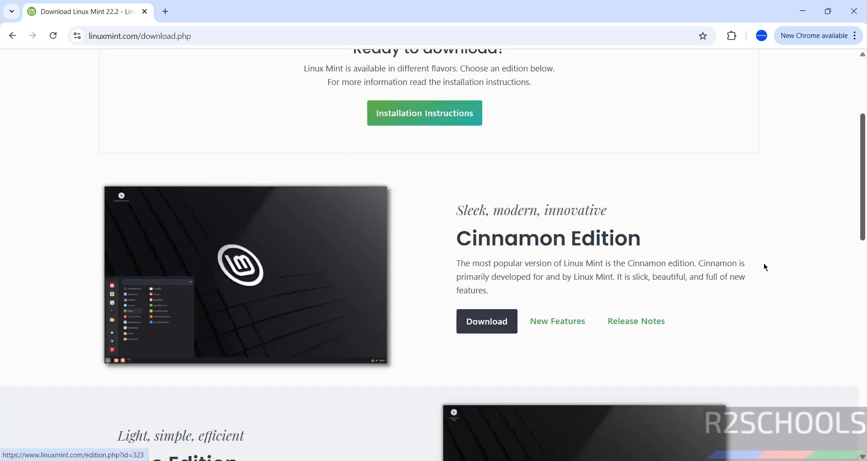
Download the Cinnamon 64-bit ISO from the Linux Mint mirror and view Chrome's download history
click(484, 329)
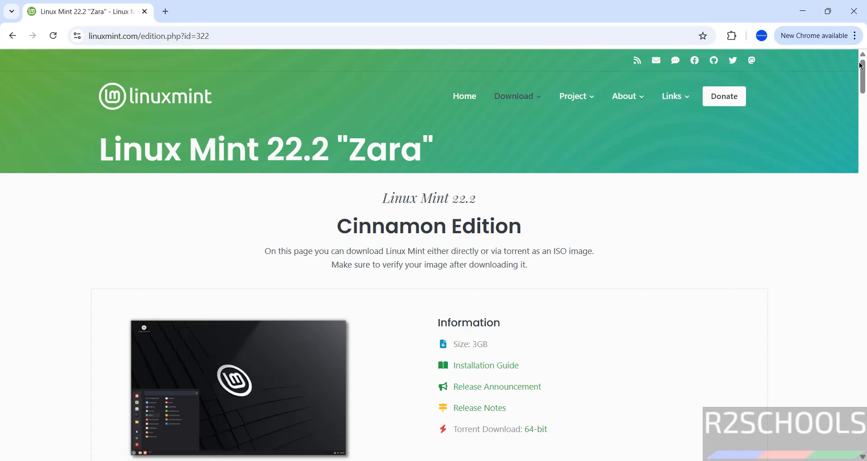
drag(862, 99, 855, 115)
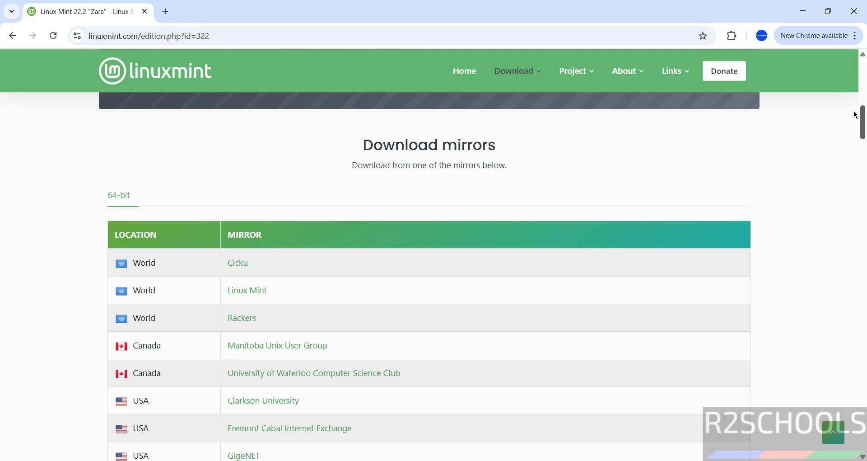
click(251, 298)
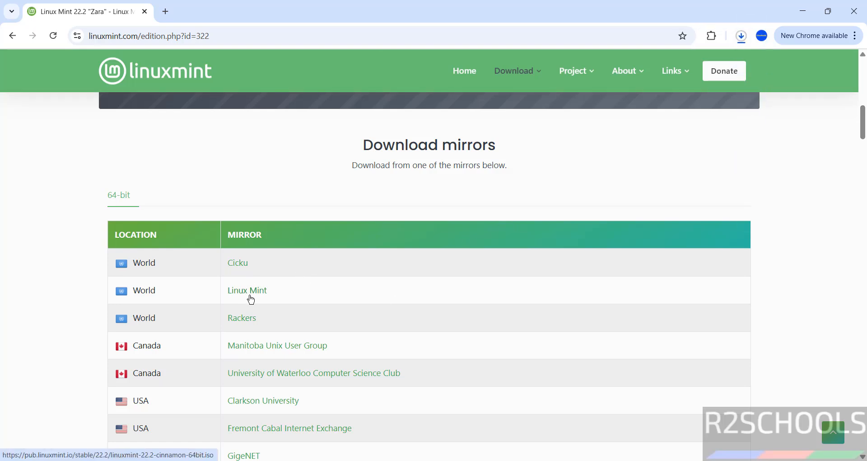
key(ctrl+j)
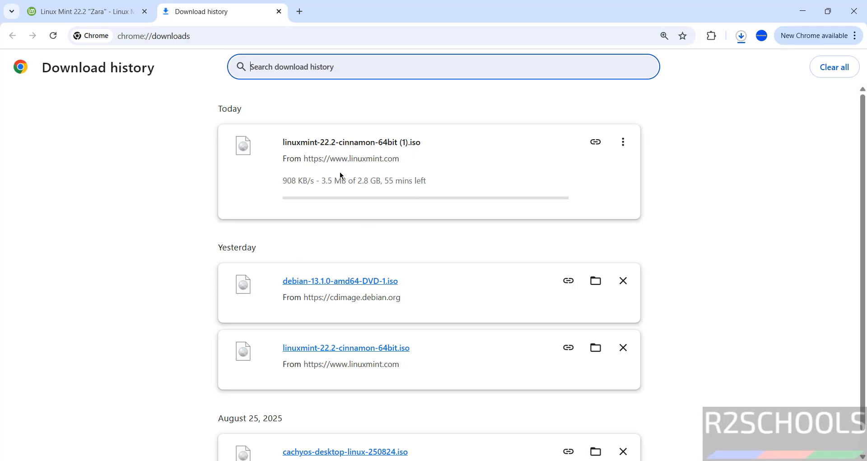
Cancel the duplicate linuxmint-22.2-cinnamon-64bit (1).iso download and remove it from the history
click(631, 148)
click(601, 172)
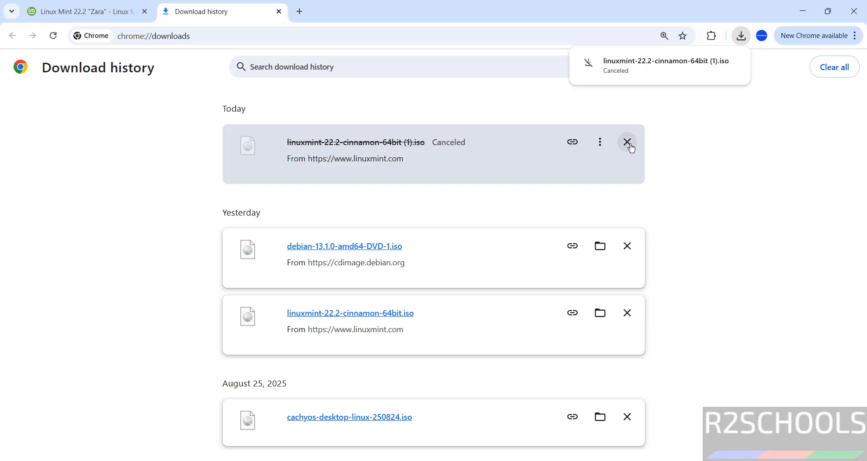
click(630, 147)
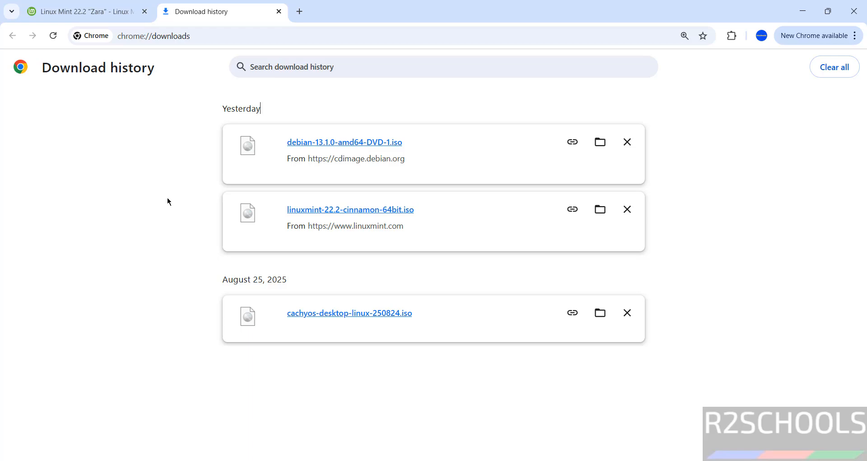
key(super)
Launch VMware Workstation Pro and start a typical New Virtual Machine wizard
text(vmware)
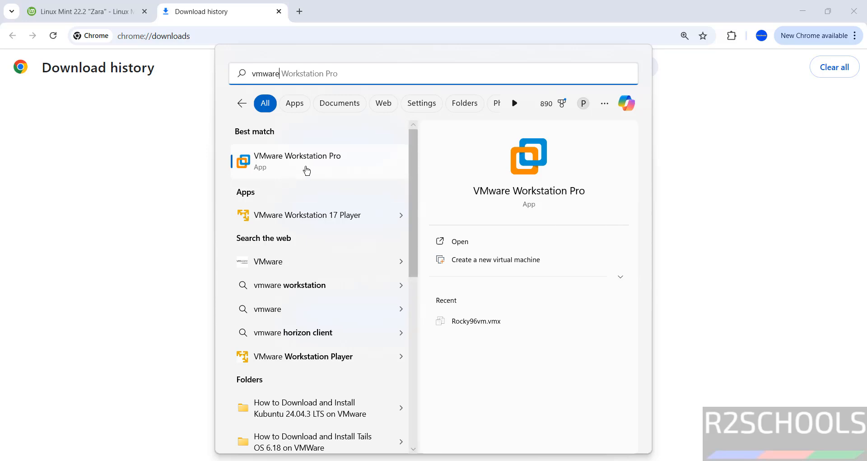
click(307, 170)
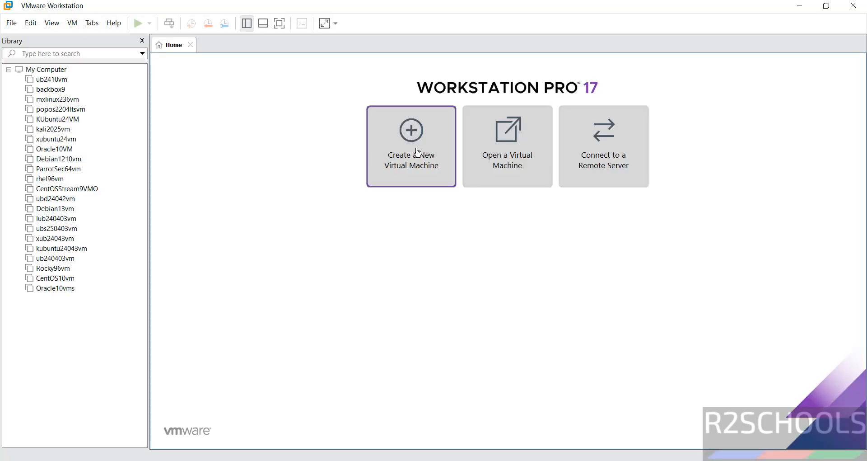
click(11, 23)
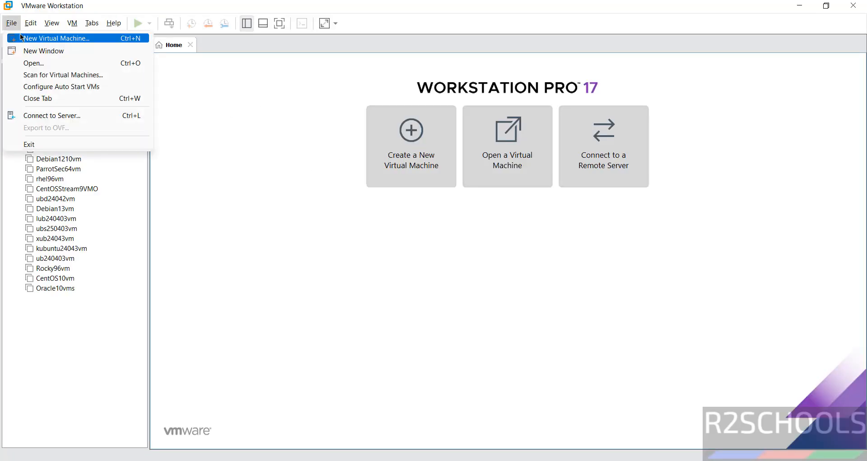
click(22, 37)
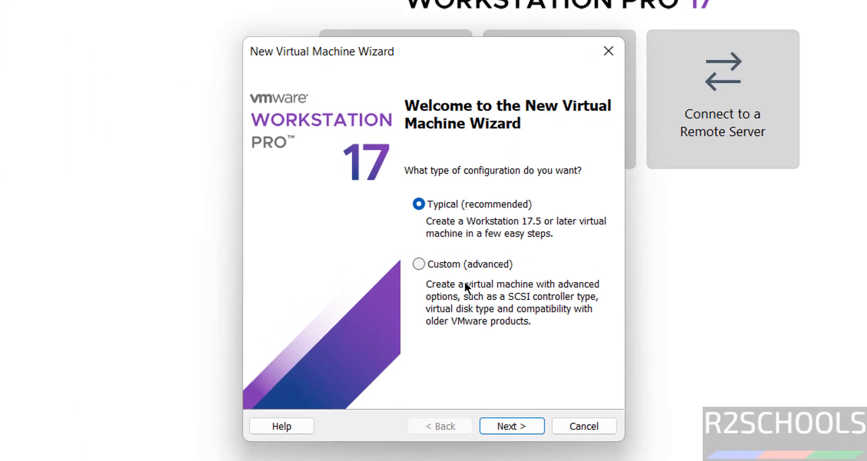
click(532, 424)
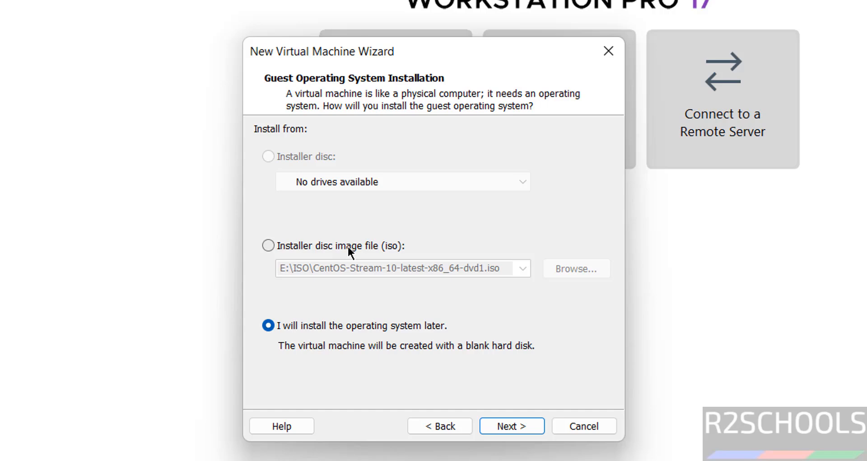
Set linuxmint-22.2-cinnamon-64bit.iso from Downloads as the installer disc image
click(348, 245)
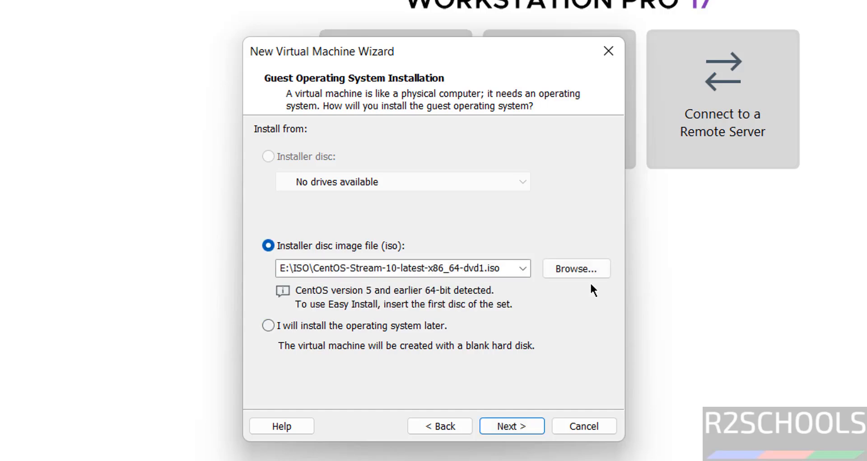
click(573, 270)
click(323, 232)
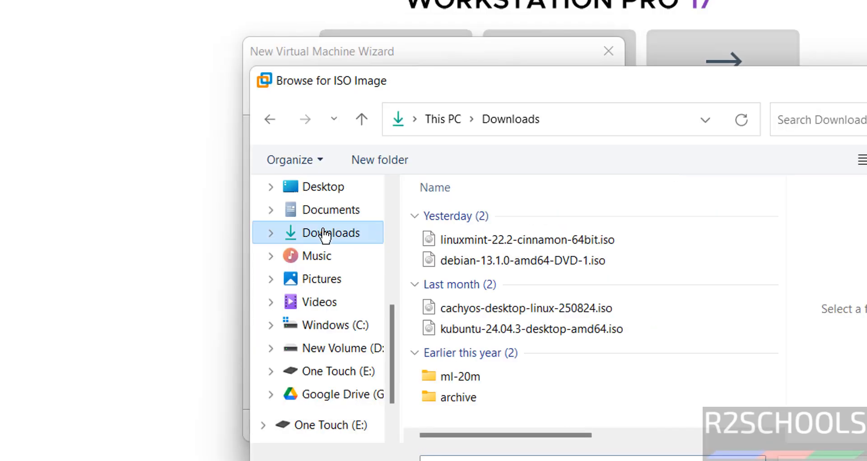
click(456, 246)
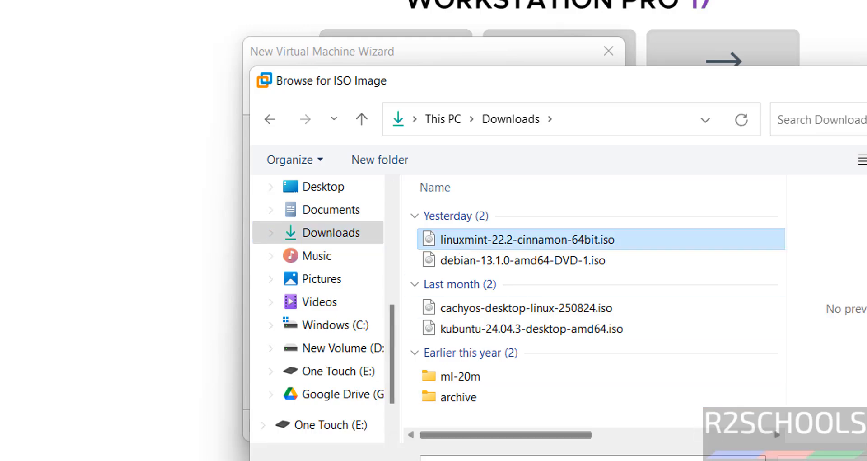
double_click(455, 247)
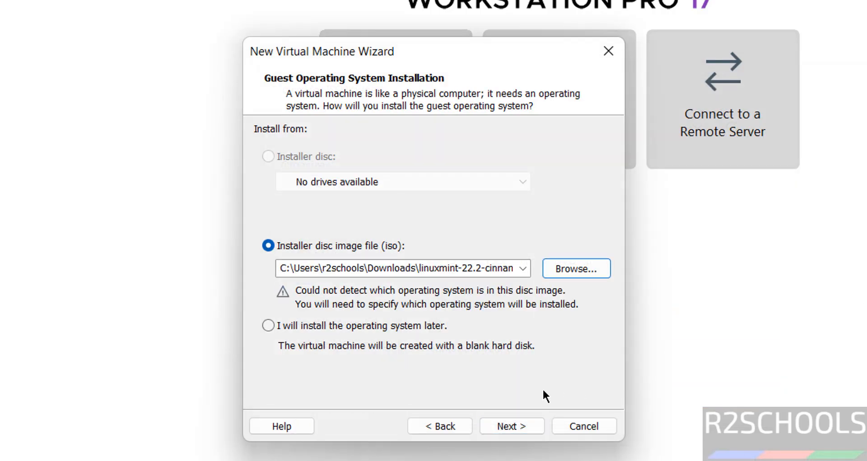
Choose Linux, Ubuntu 64-bit as the guest operating system
click(501, 421)
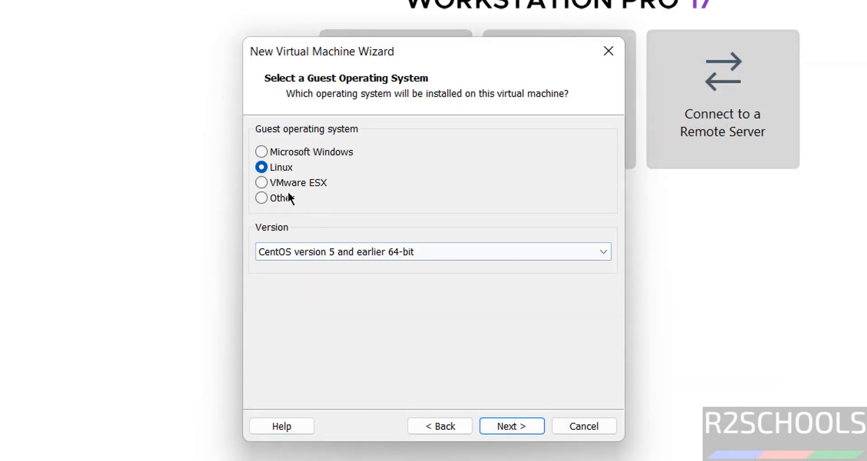
click(280, 246)
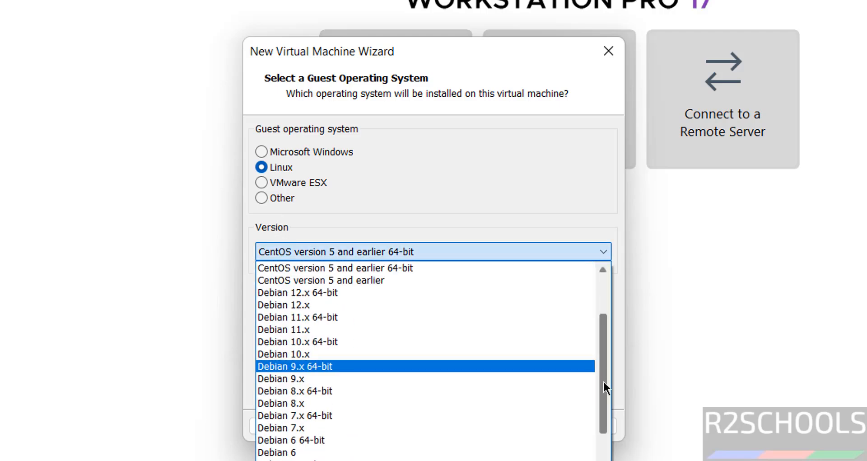
drag(604, 385, 598, 460)
click(289, 457)
Name the virtual machine linuxmint222zaracinnamonvm
click(501, 425)
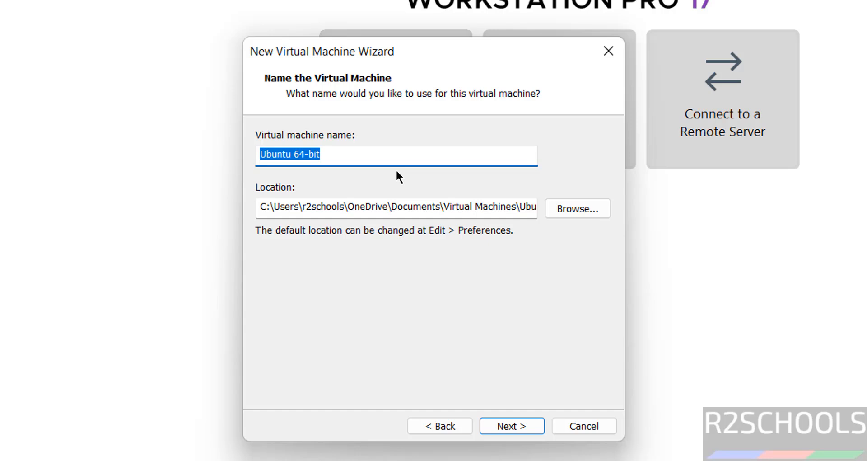
text(lin)
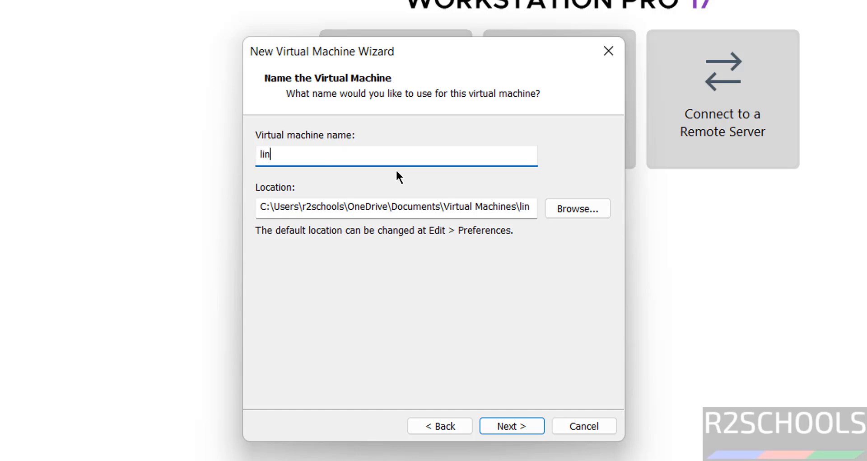
text(uxmint222zaracinnnn)
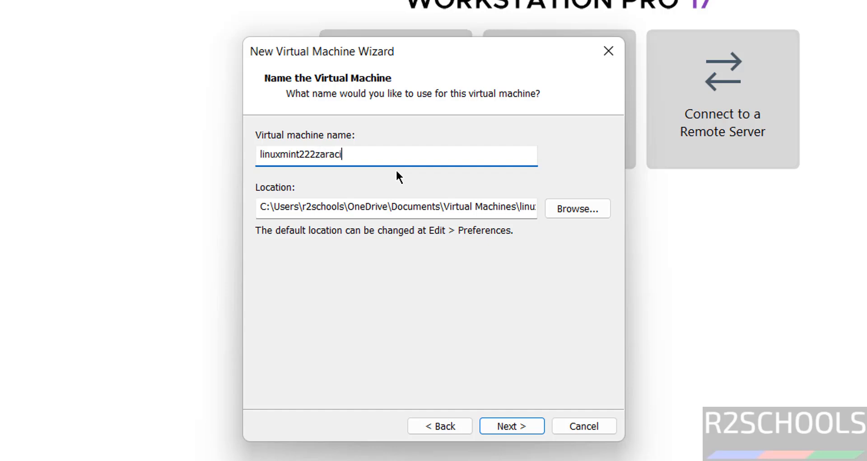
key(BackSpace)
key(BackSpace)
text(amonvm)
key(ctrl+a)
key(ctrl+c)
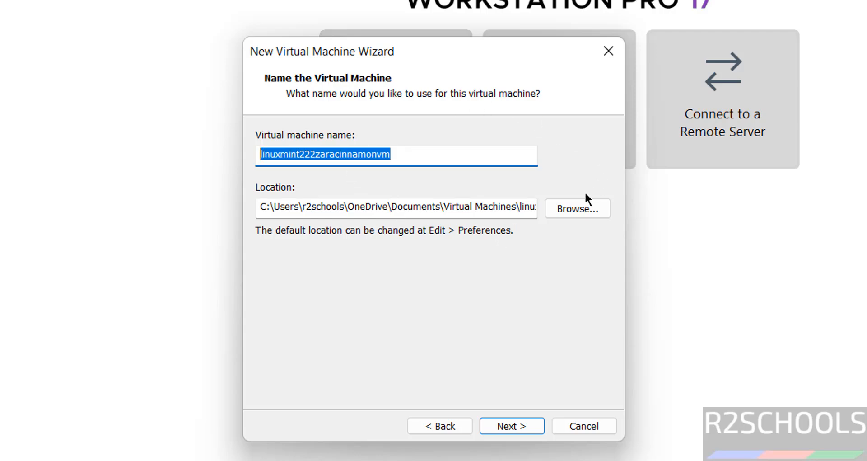
Browse to the VMS folder on the One Touch (E:) drive for the VM location
click(568, 207)
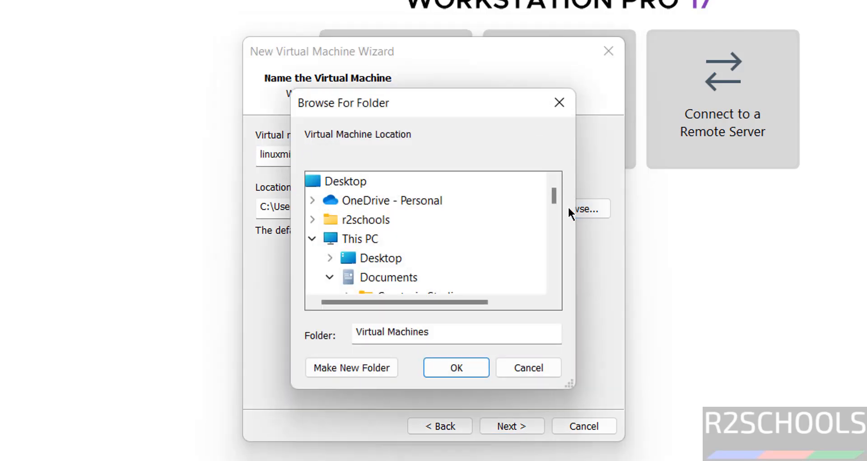
click(325, 273)
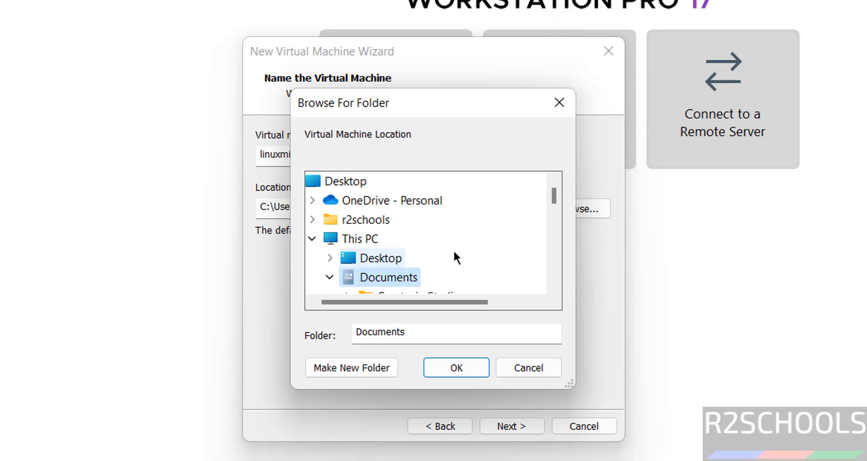
click(554, 246)
click(554, 246)
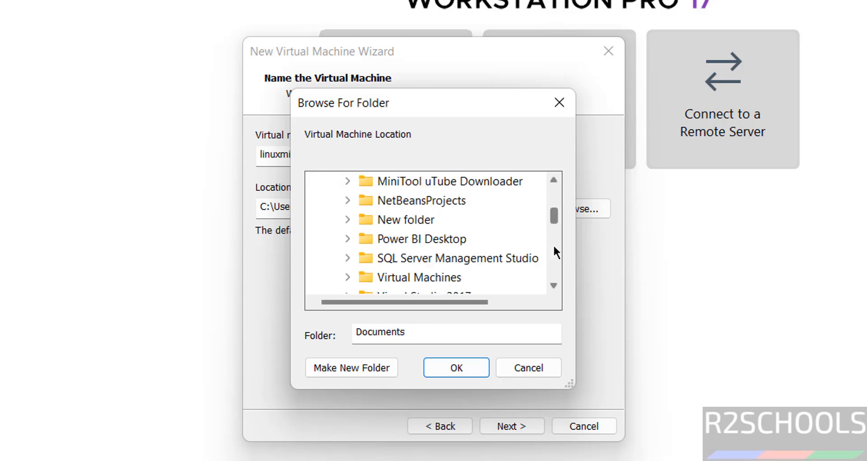
click(554, 247)
scroll(398, 284, up, 1)
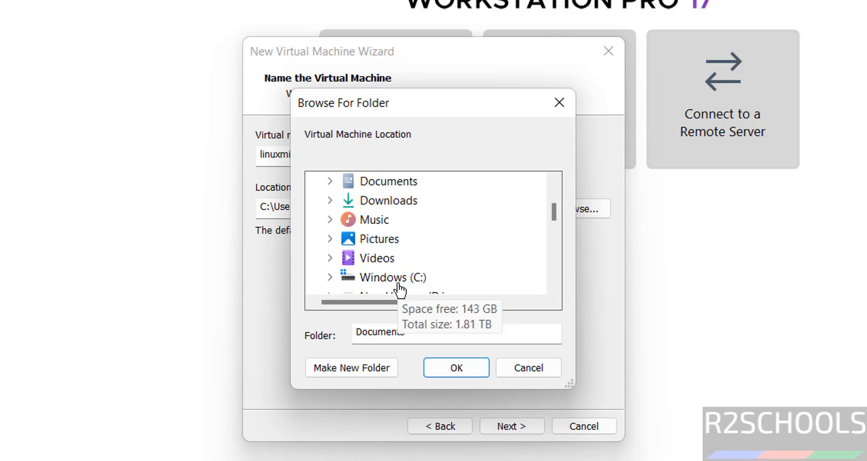
scroll(400, 289, down, 1)
click(425, 271)
click(555, 270)
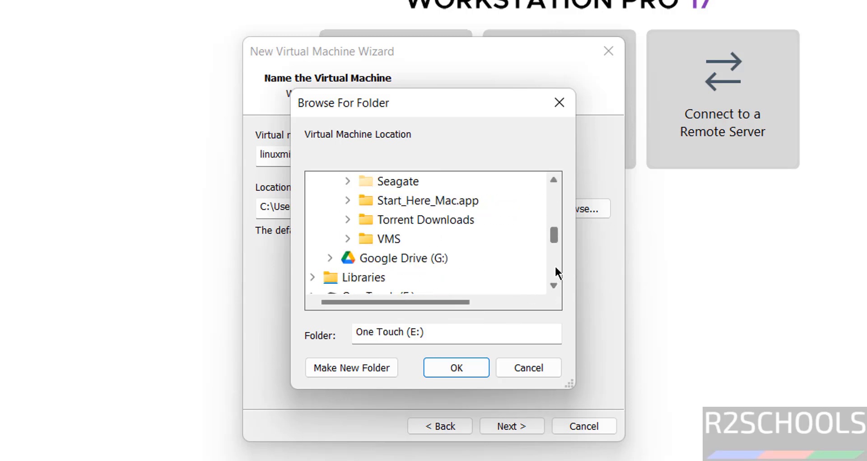
double_click(388, 238)
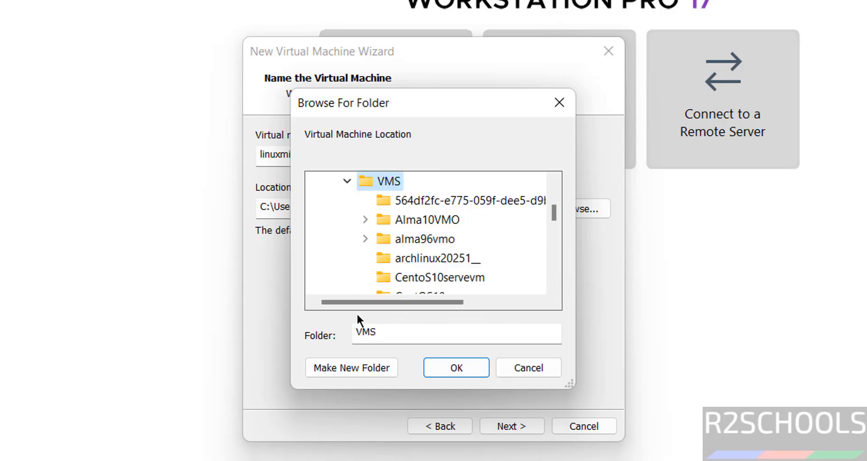
Create a linuxmint222zaracinnamonvm folder inside VMS and accept it as the VM location
click(353, 367)
key(ctrl+v)
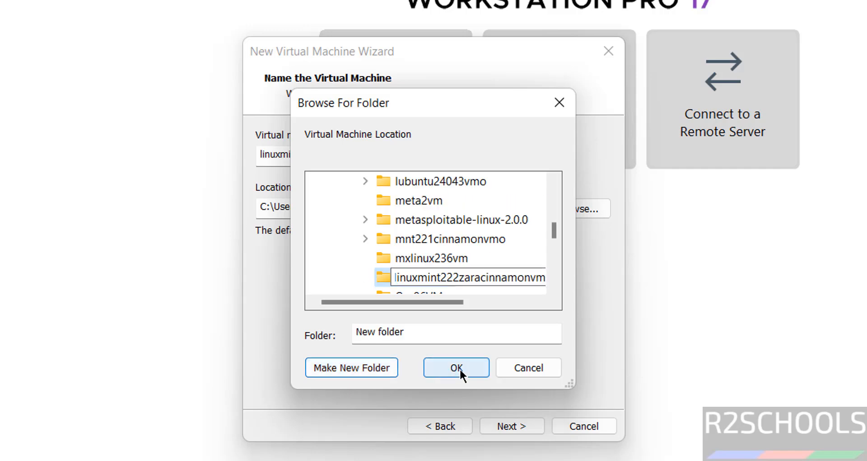
click(459, 367)
click(459, 368)
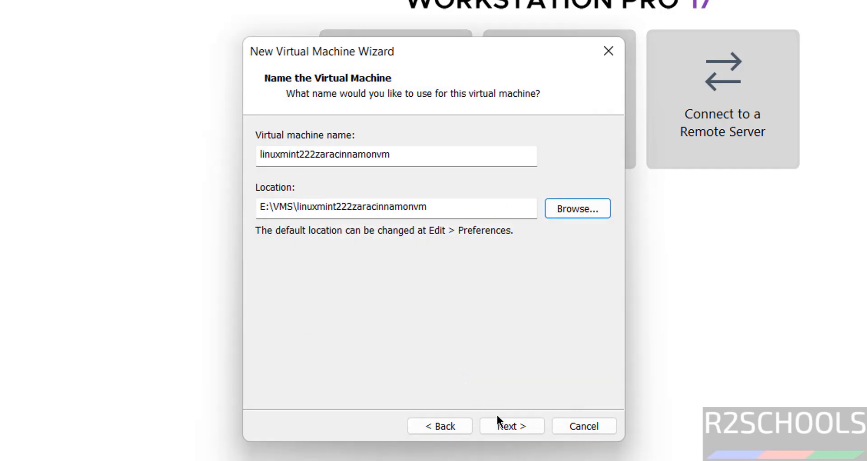
Set a 50 GB virtual disk stored as a single file
click(506, 425)
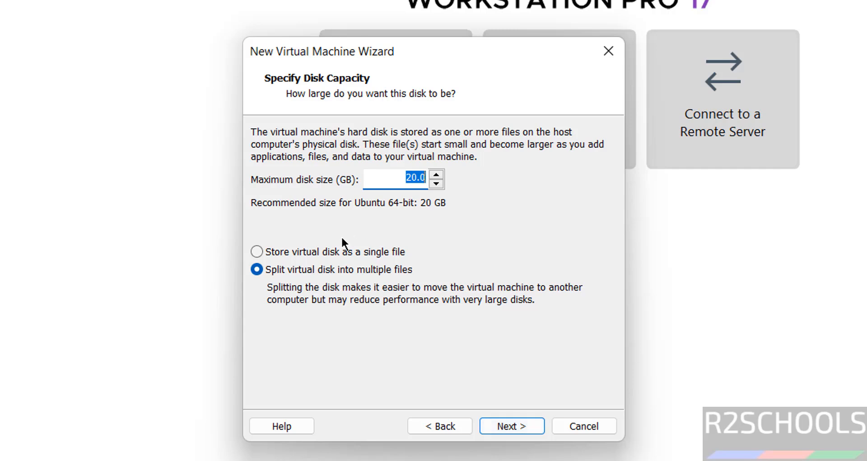
click(340, 251)
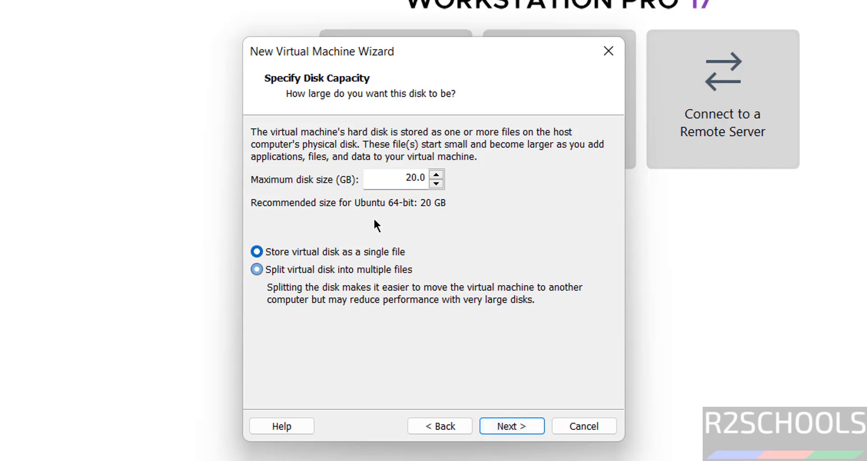
double_click(409, 179)
text(50)
Review the VM's hardware settings (4096 MB memory, NAT) on the summary page
click(523, 425)
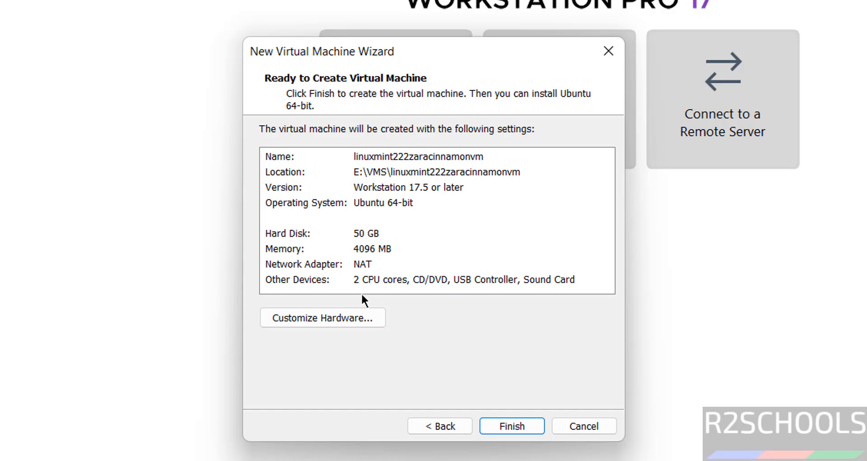
click(317, 315)
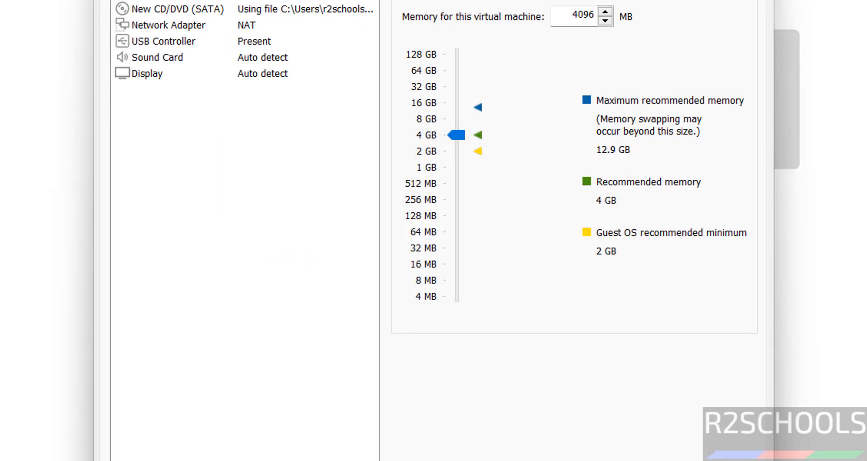
key(Escape)
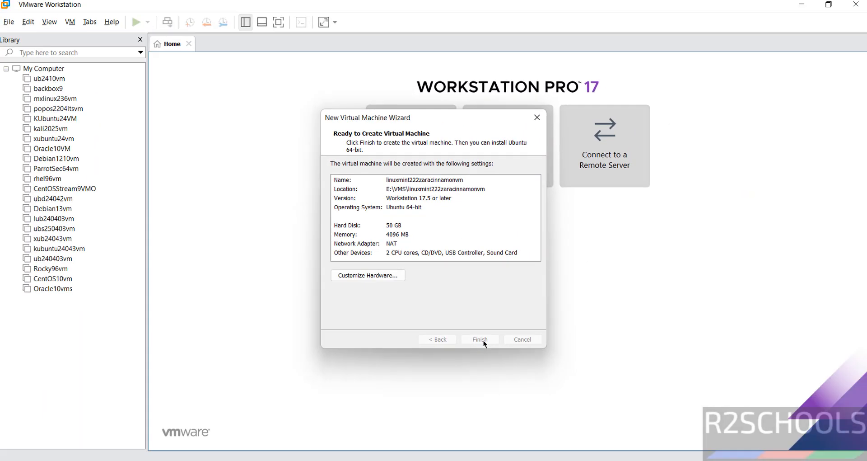
Create the linuxmint222zaracinnamonvm machine and power it on
click(513, 427)
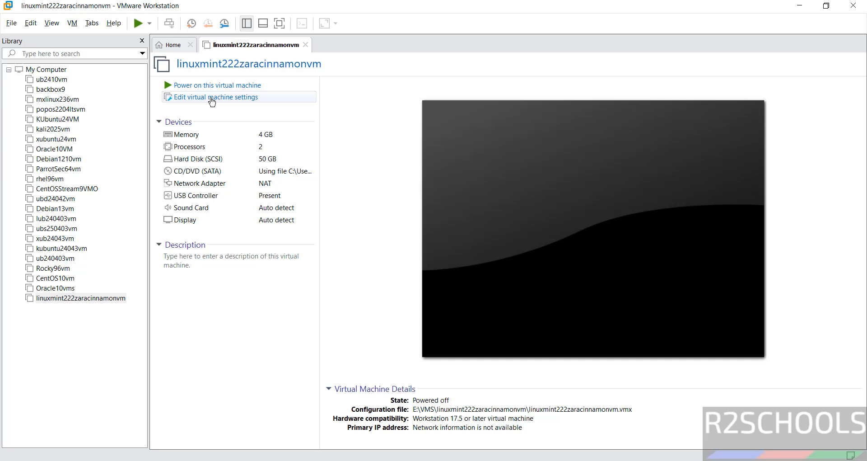
right_click(74, 298)
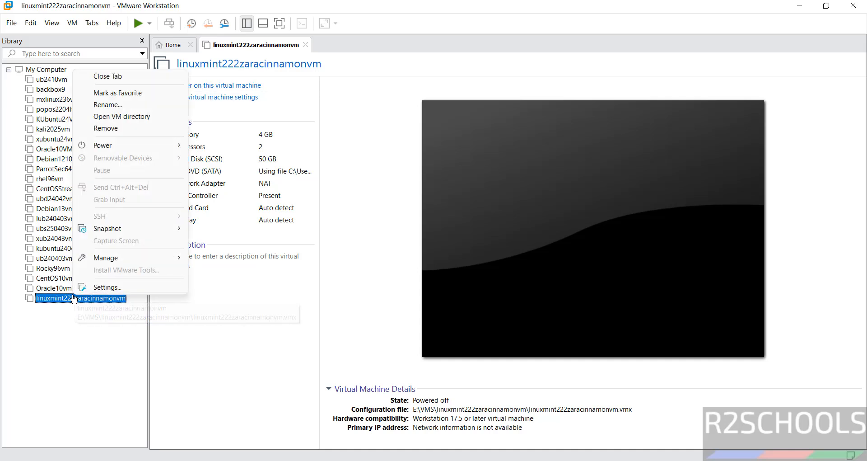
click(71, 23)
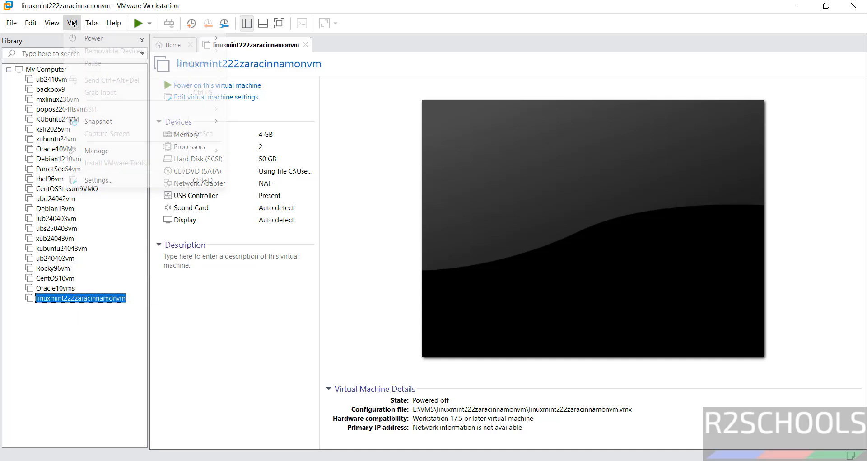
click(359, 228)
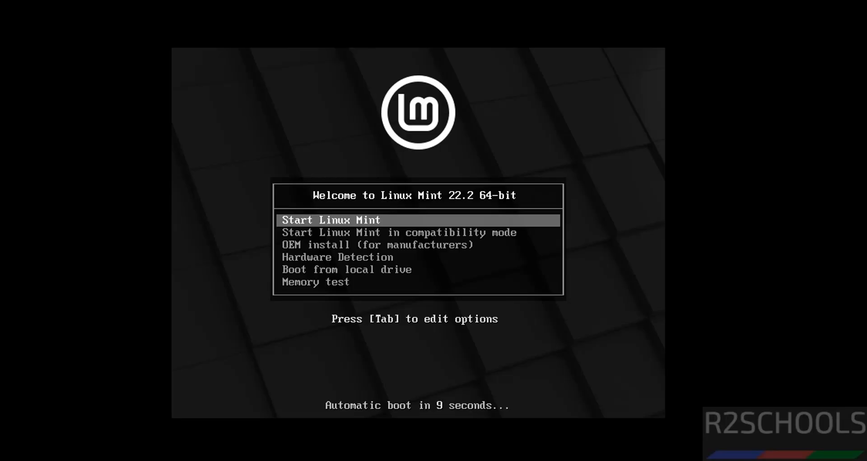
Choose 'Start Linux Mint' in the boot menu to load the live desktop
key(Down)
key(Up)
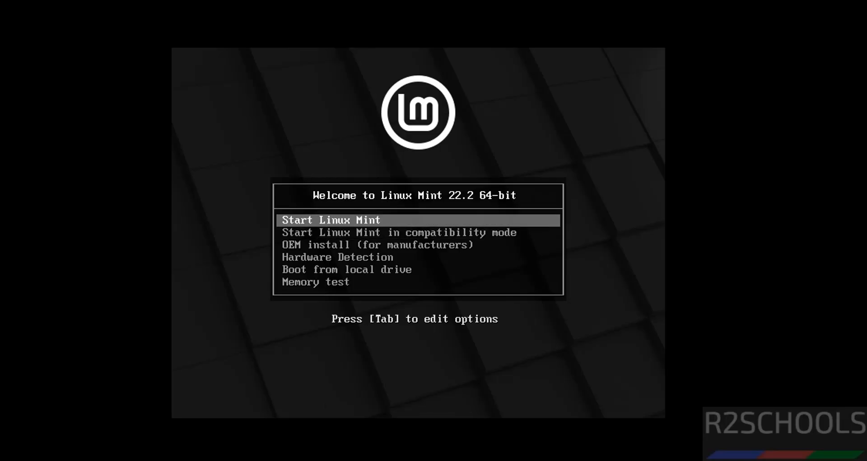
key(Return)
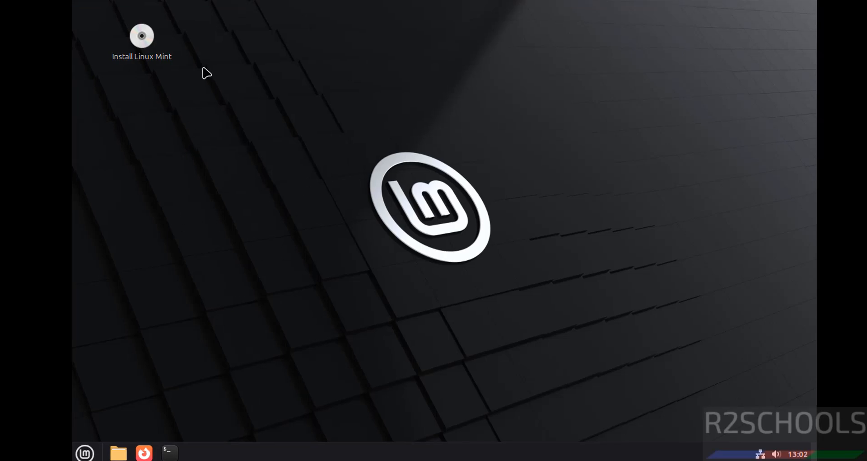
Launch the Linux Mint installer and accept English, the English (US) keyboard and codecs defaults
click(152, 42)
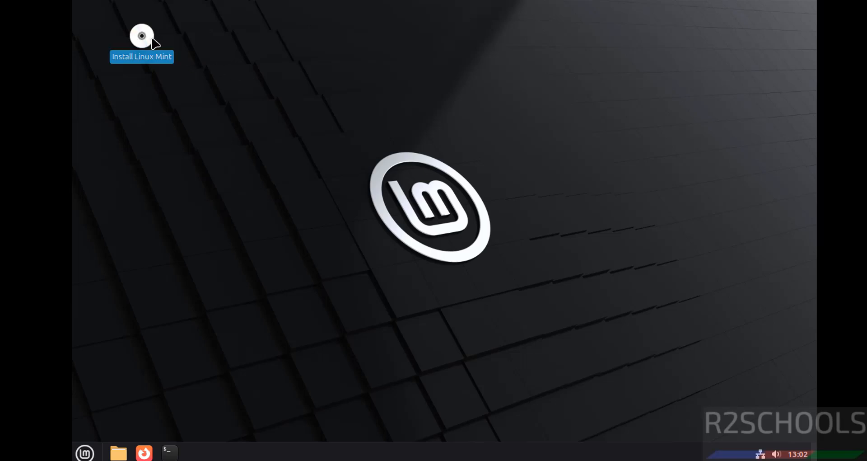
right_click(153, 43)
click(180, 47)
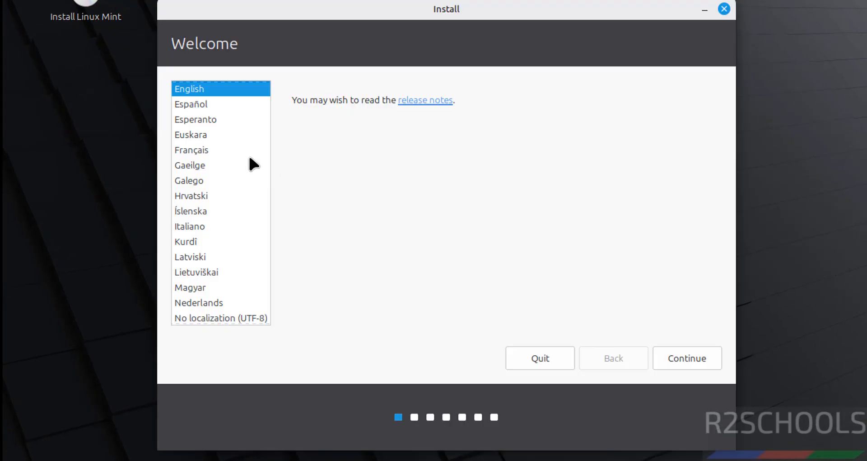
click(677, 351)
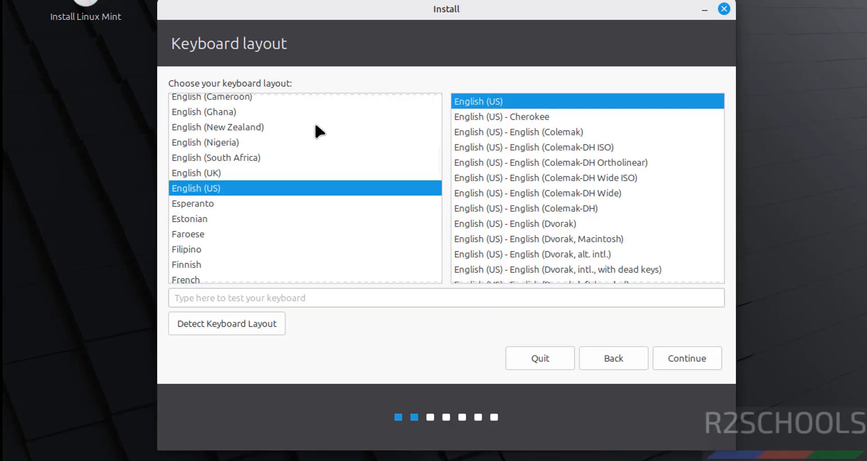
click(676, 358)
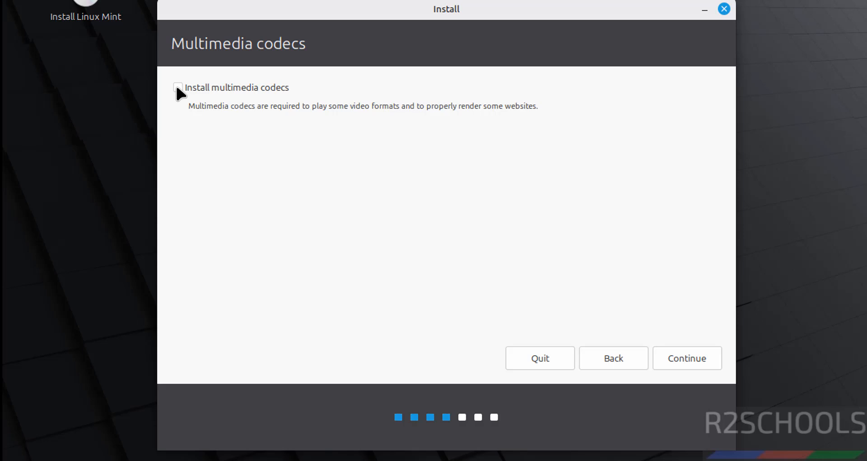
click(689, 354)
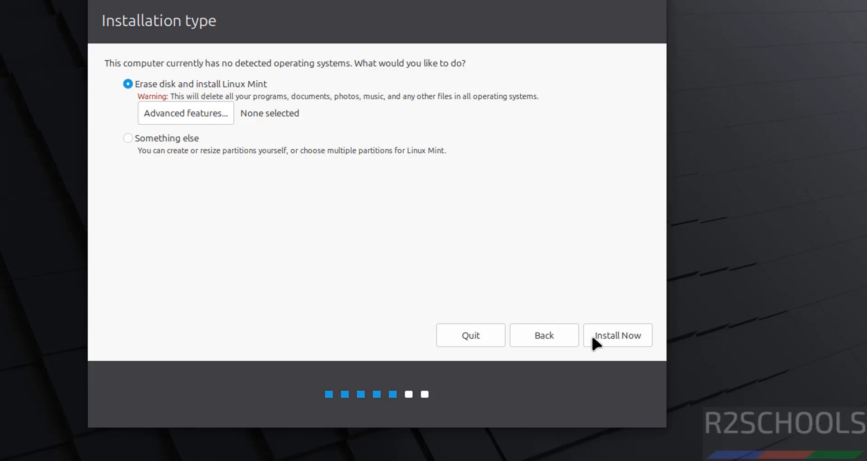
Install with the whole disk erased and Kolkata as the time zone
click(627, 342)
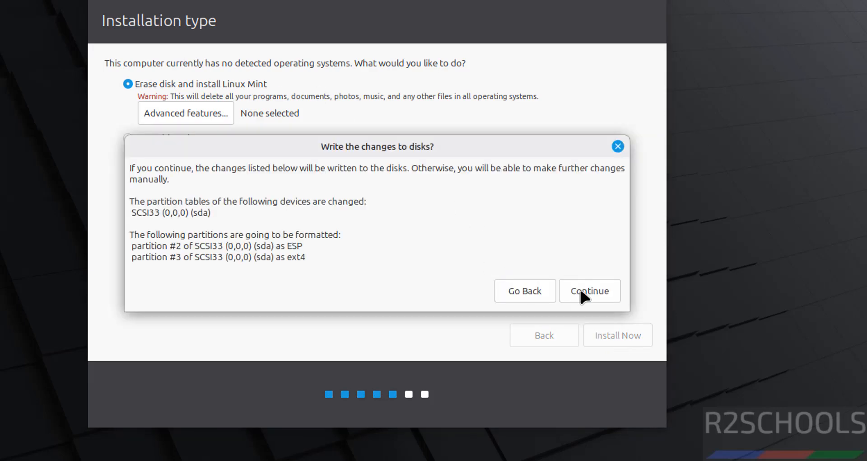
click(584, 292)
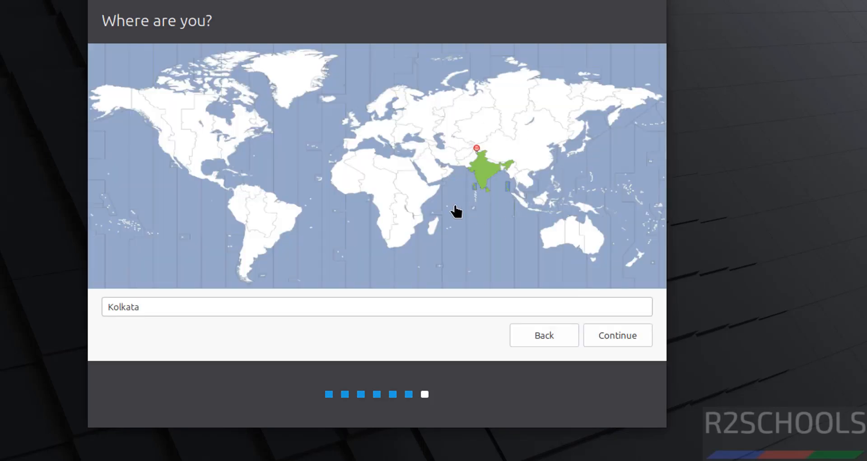
click(613, 335)
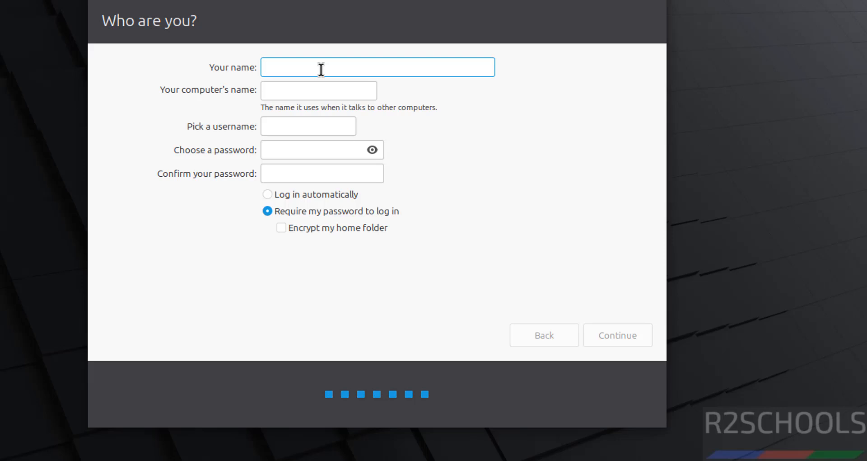
Enter the user's name and set the computer name to mint222vm
text(r2schools)
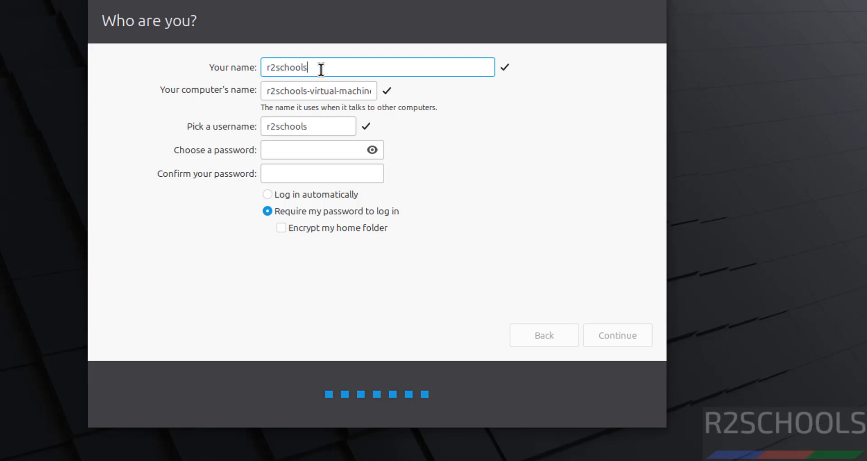
key(Tab)
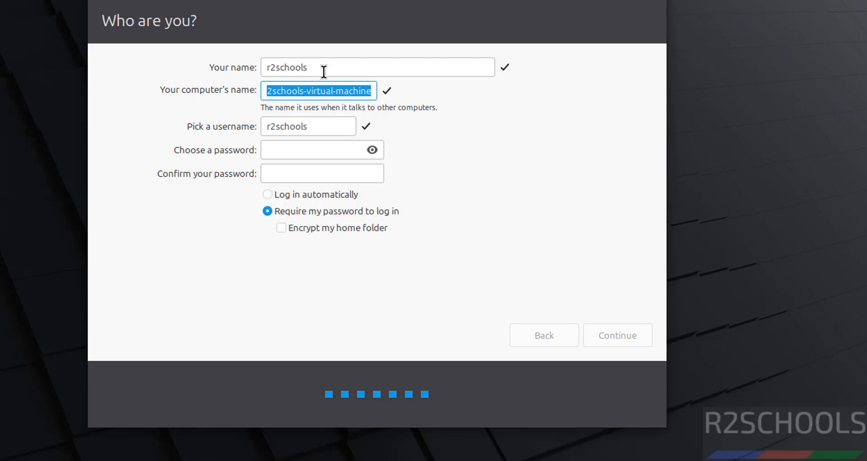
text(min)
text(t222vm)
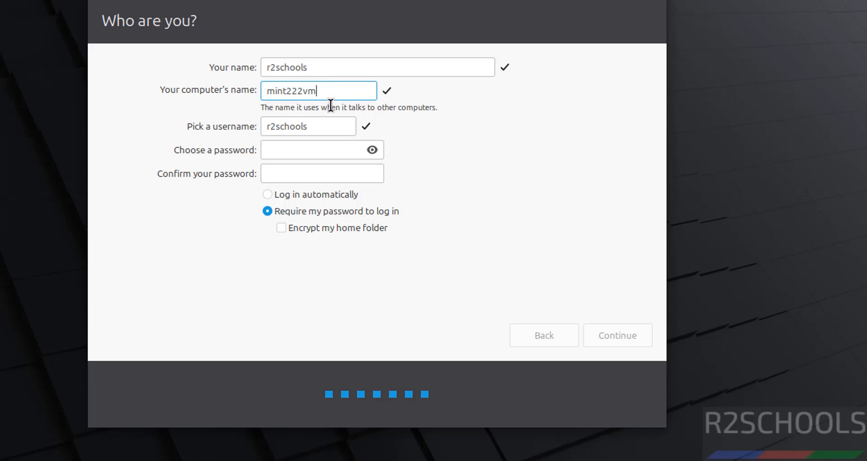
key(Tab)
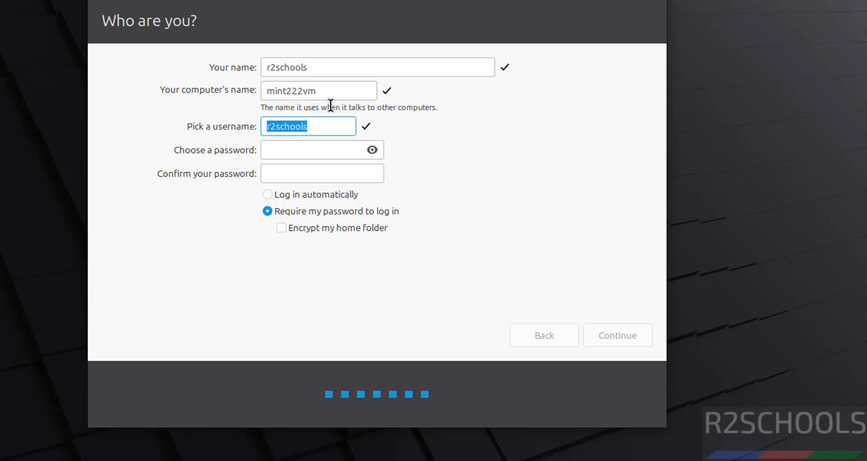
key(Tab)
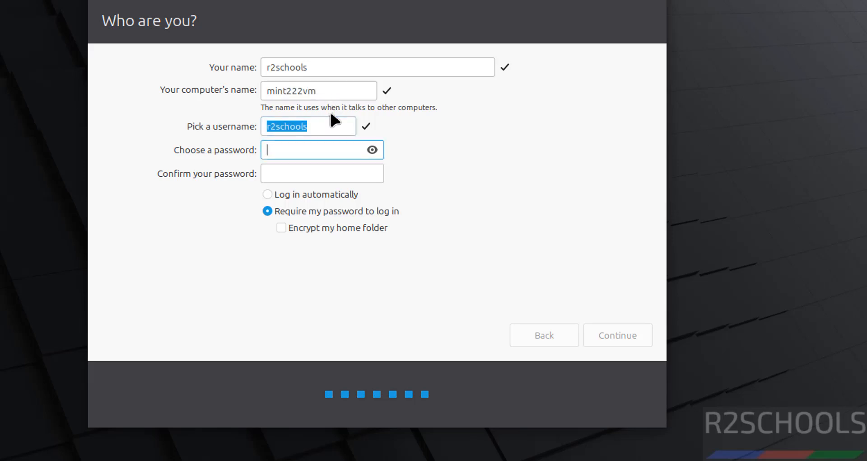
Enter and confirm the account password, then let the installation run to completion
text(admin@123)
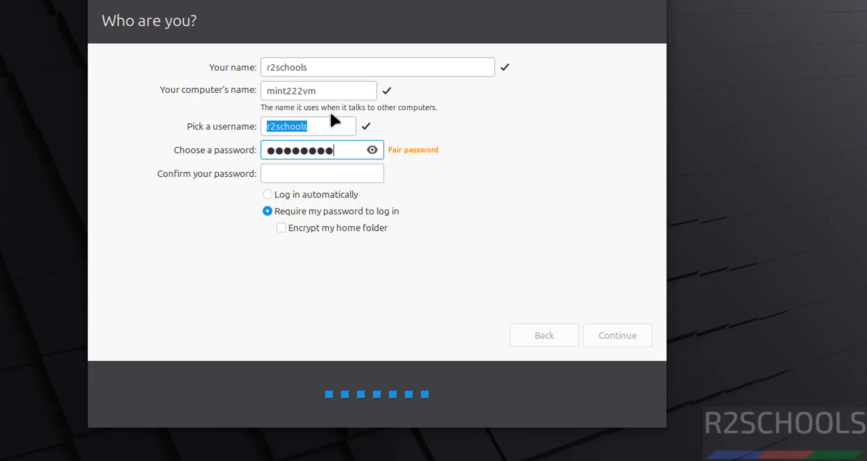
key(Tab)
text(admin@123)
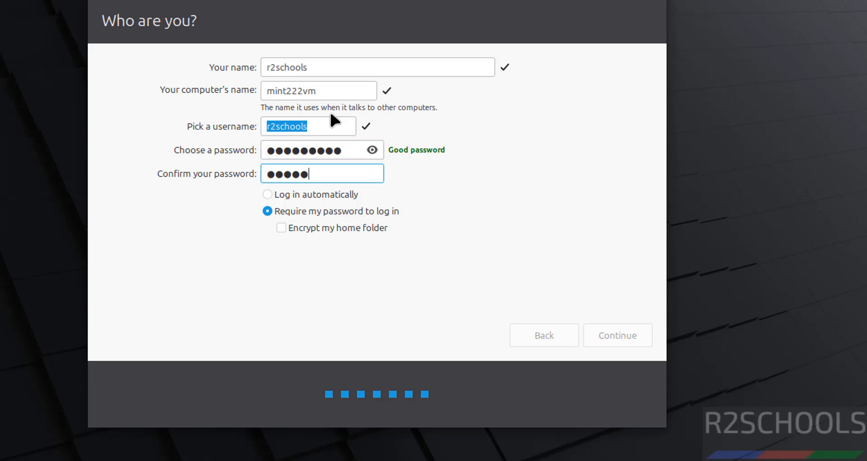
key(Tab)
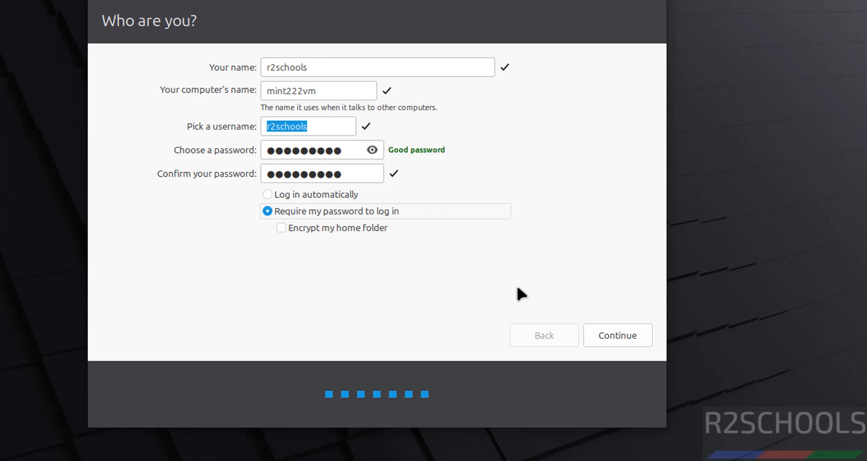
click(615, 331)
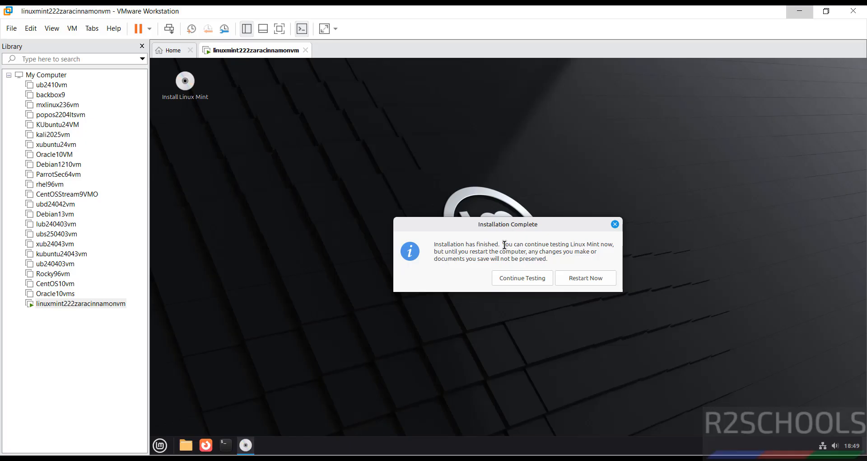
Restart the VM with the CD/DVD ISO disconnected and not connecting at power on, then continue booting
click(586, 278)
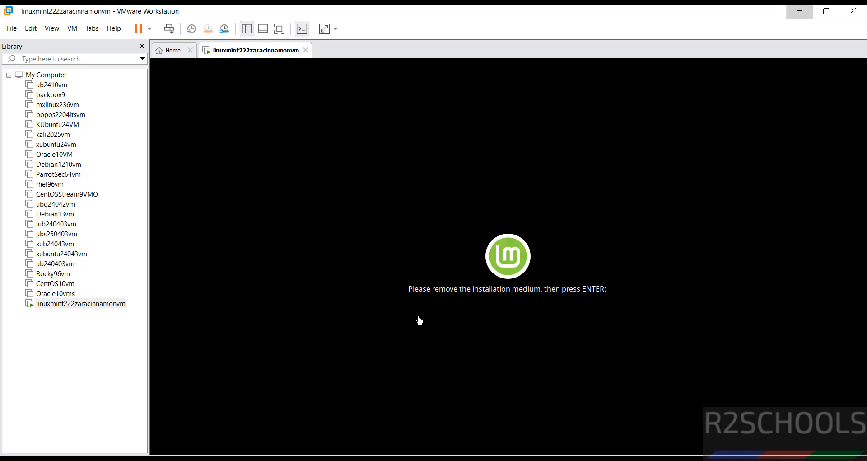
right_click(84, 305)
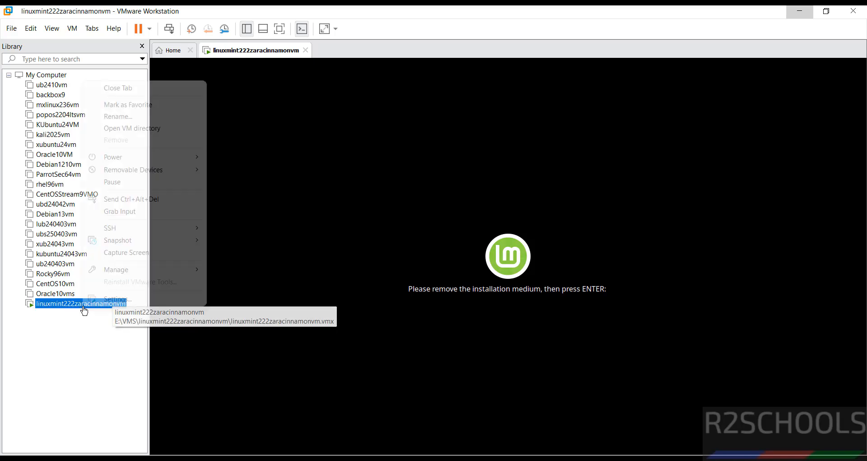
click(110, 300)
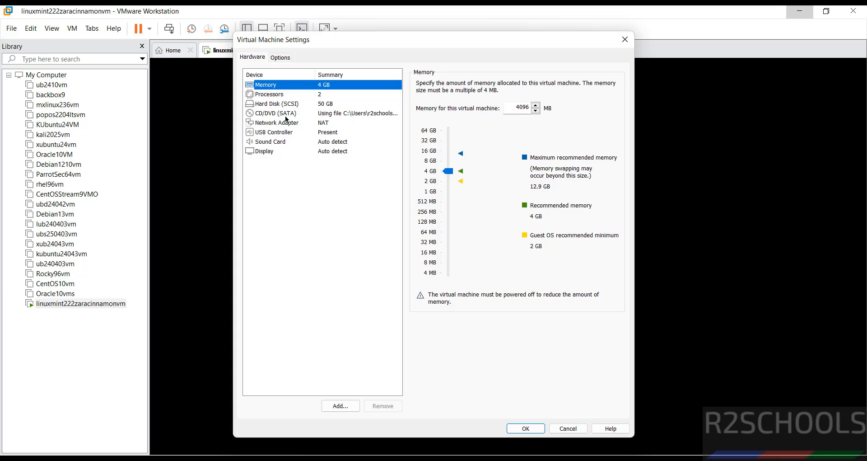
click(289, 115)
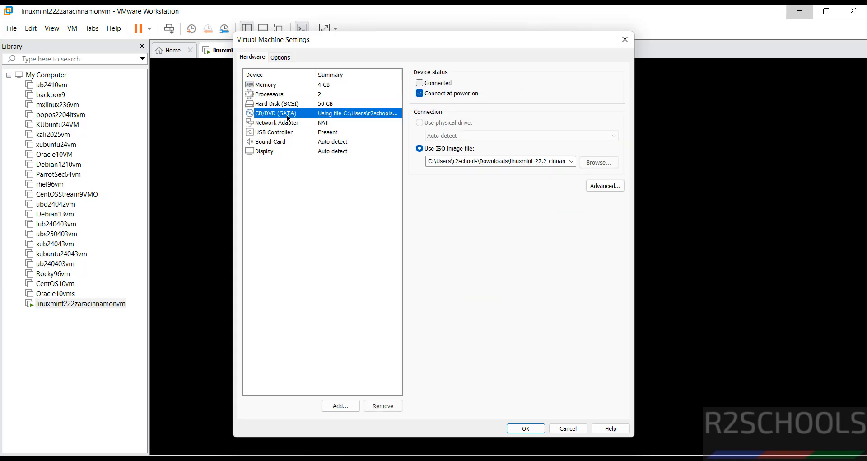
click(438, 86)
click(438, 86)
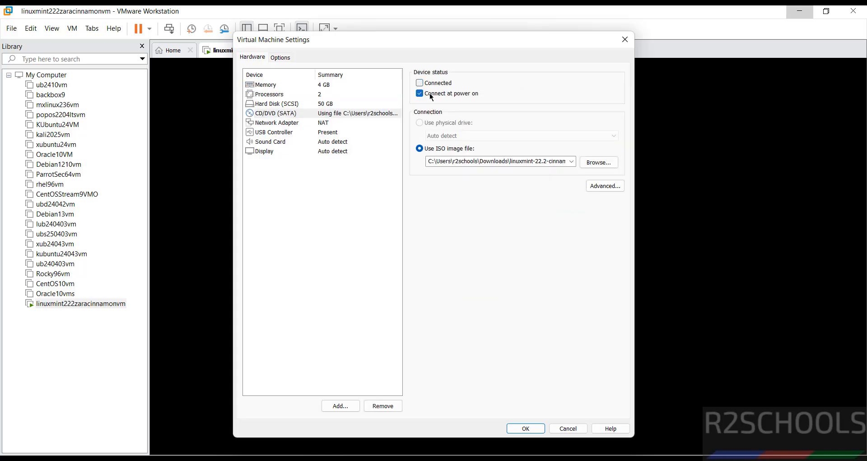
click(431, 97)
click(536, 432)
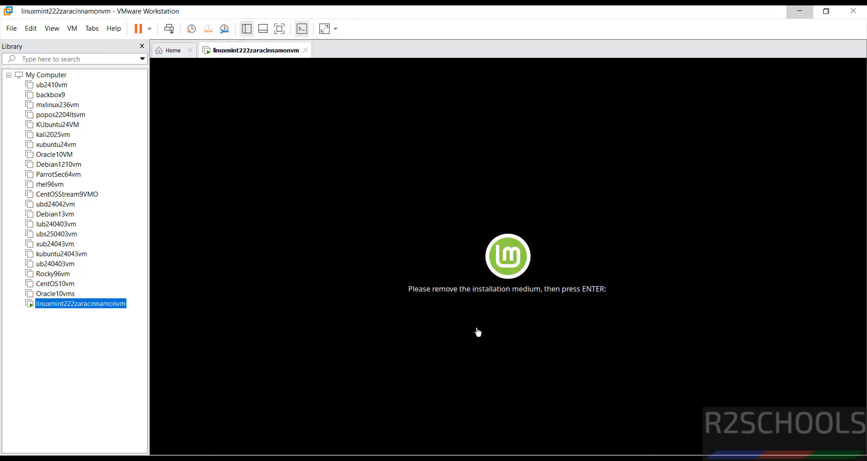
click(476, 330)
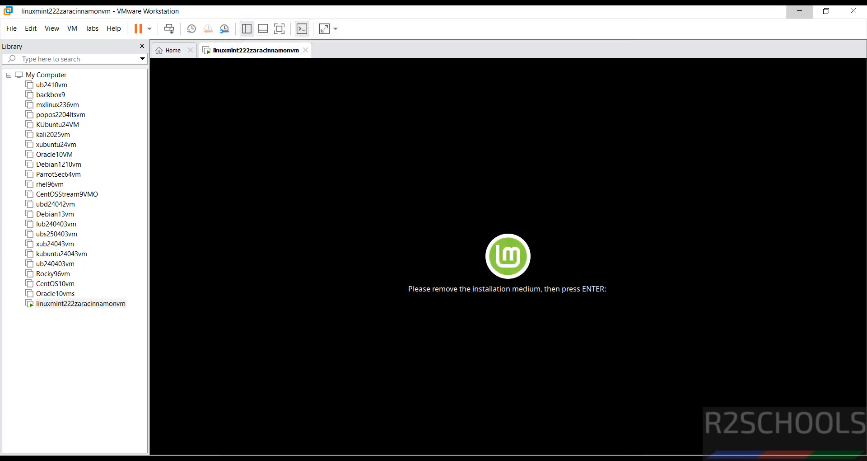
key(Return)
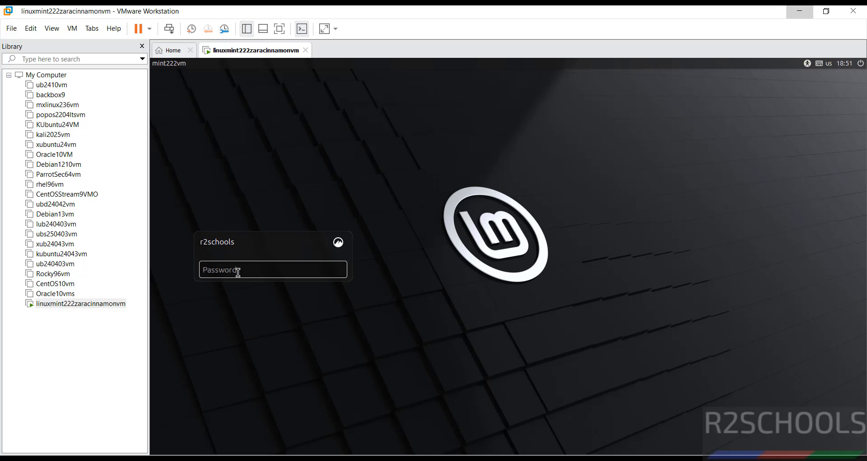
Log in with the user password, open a terminal, and close the Welcome screen so it won't reappear at startup
text(r2schools)
key(Return)
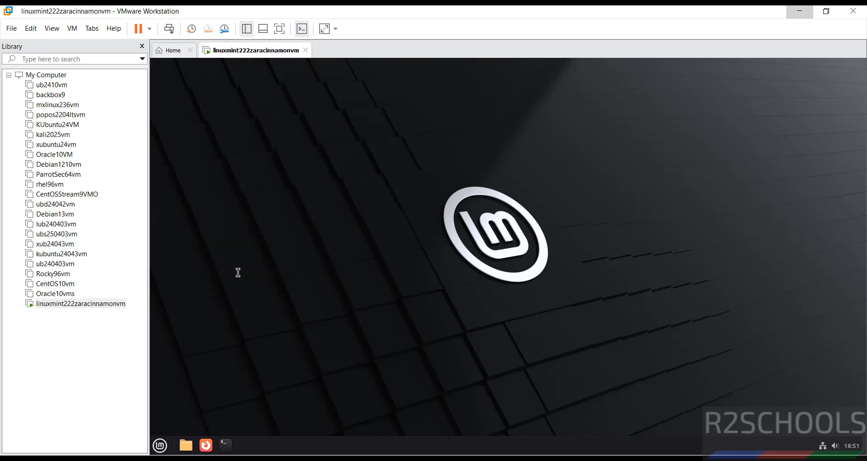
click(226, 445)
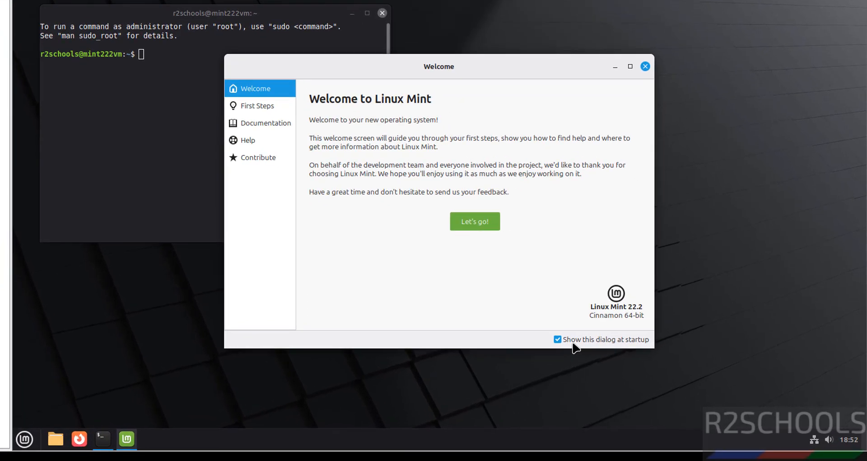
click(573, 342)
click(646, 66)
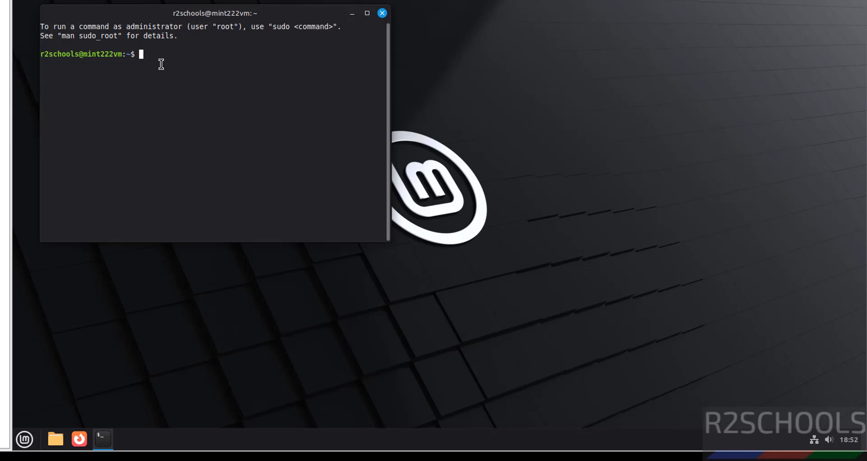
Enlarge the terminal text, run more /etc/os-release to confirm Linux Mint 22.2 (Zara), then clear
key(ctrl+plus)
key(ctrl+plus)
key(ctrl+plus)
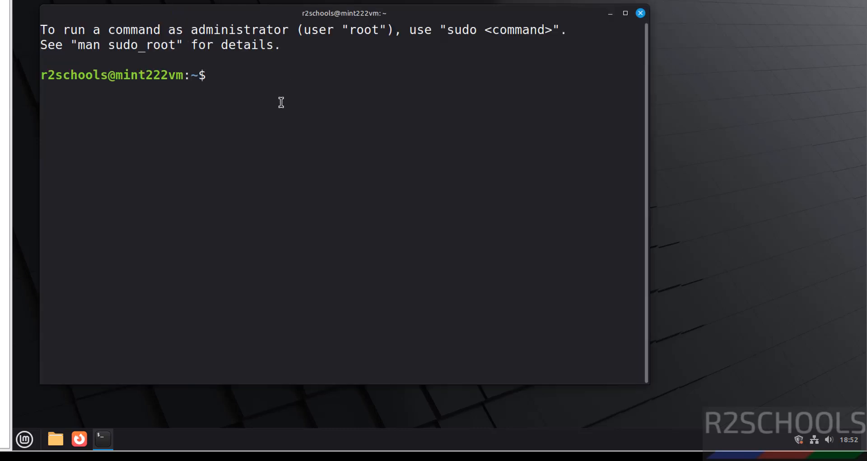
text(more /etc)
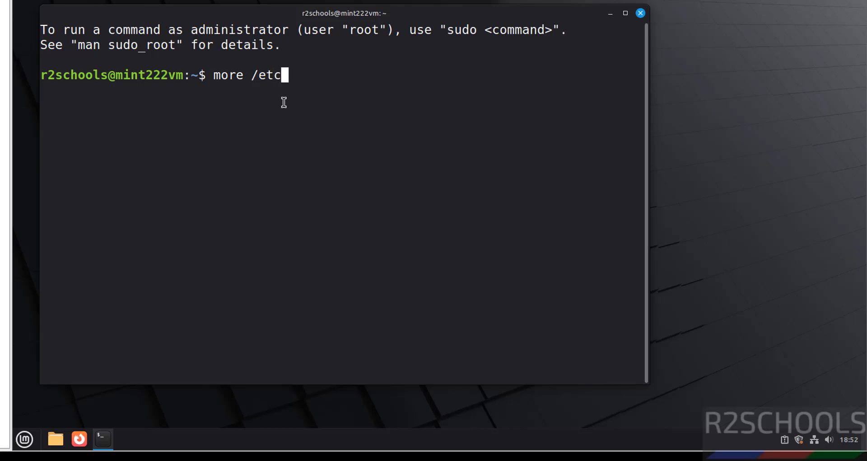
text(/)
text(os-release)
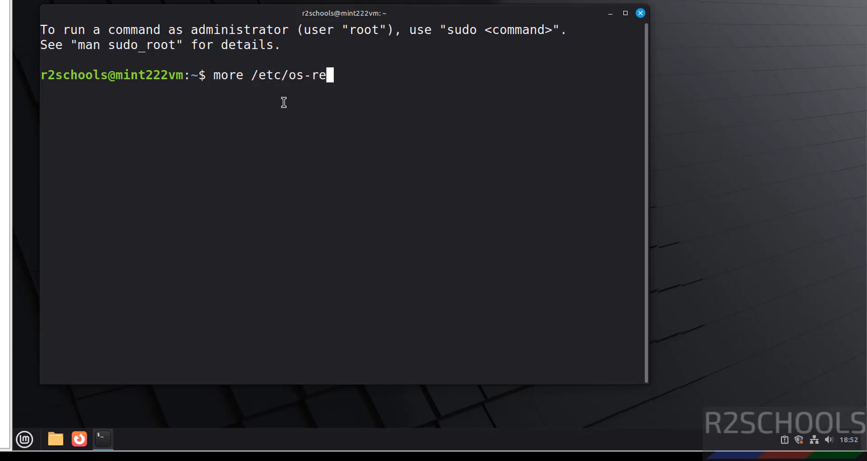
key(Return)
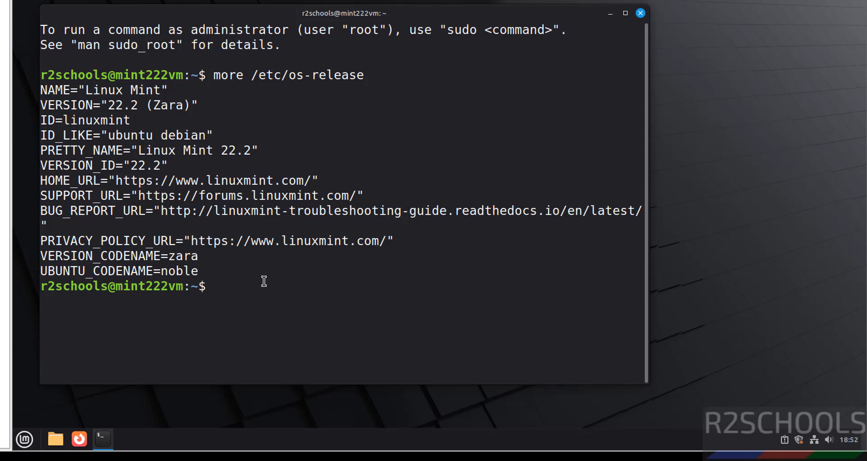
key(ctrl+l)
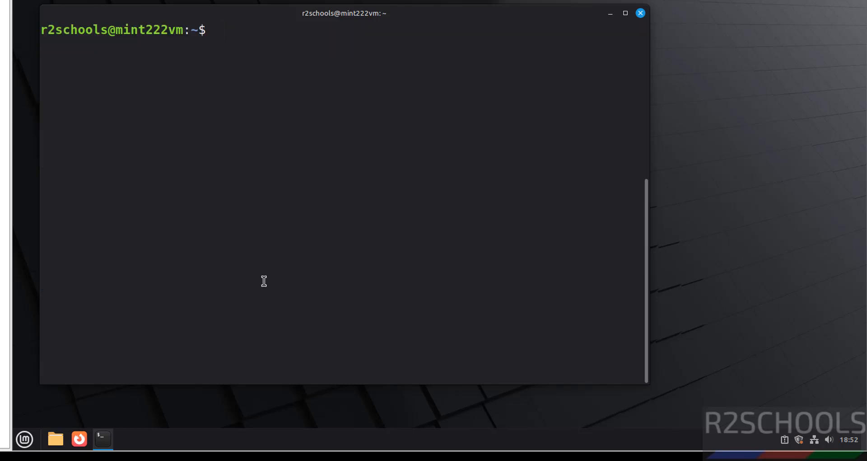
Run ifconfig to check the VM's network address, then clear the terminal
text(ifconf)
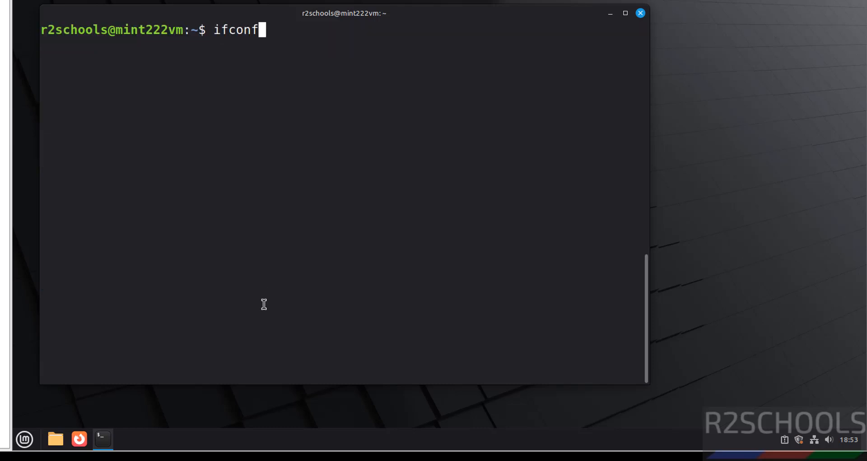
text(ig)
key(Return)
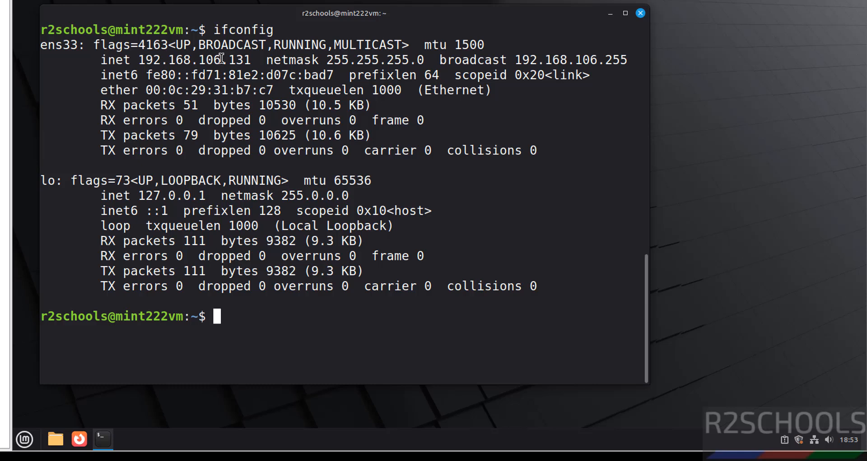
key(ctrl+l)
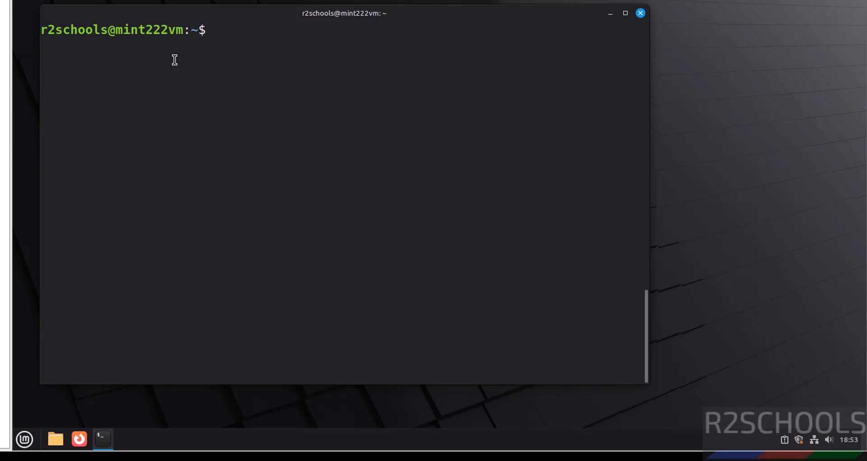
Run sudo apt update && sudo apt upgrade, enter the sudo password, and accept the 21 upgrades
text(sudo apt updat)
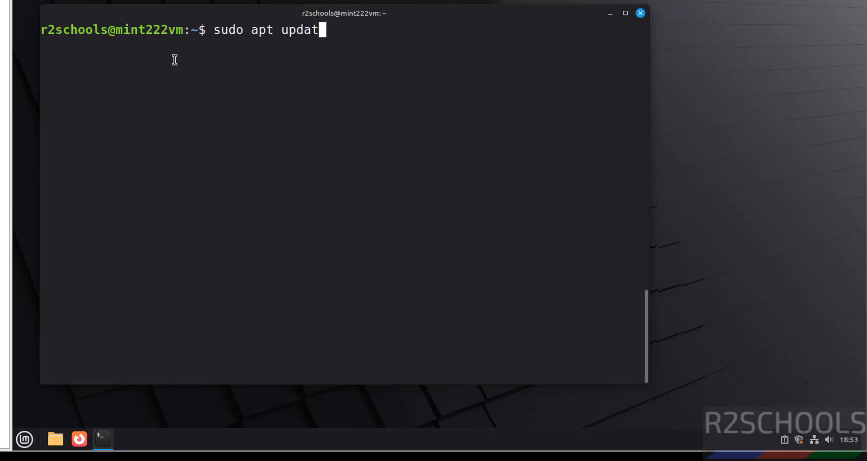
text(e && sudo)
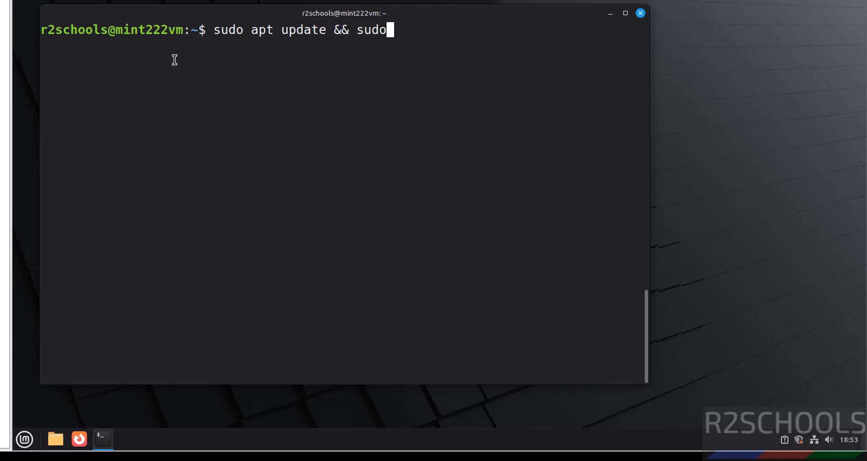
text( apt upgrade)
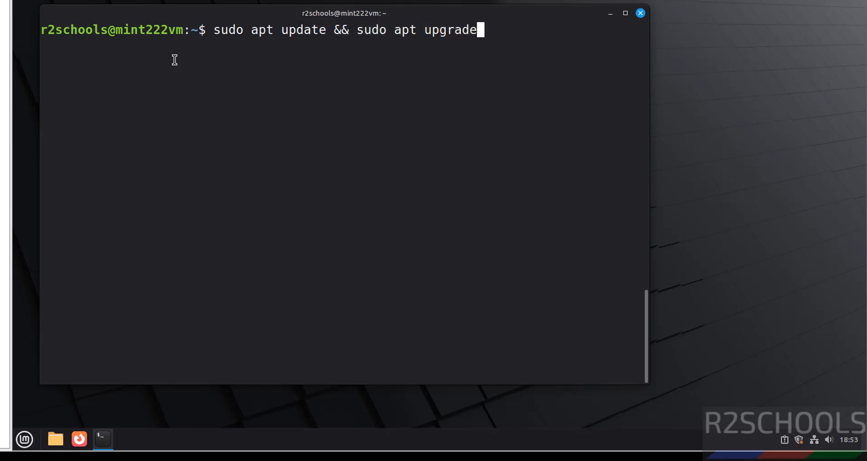
key(Return)
text(*********)
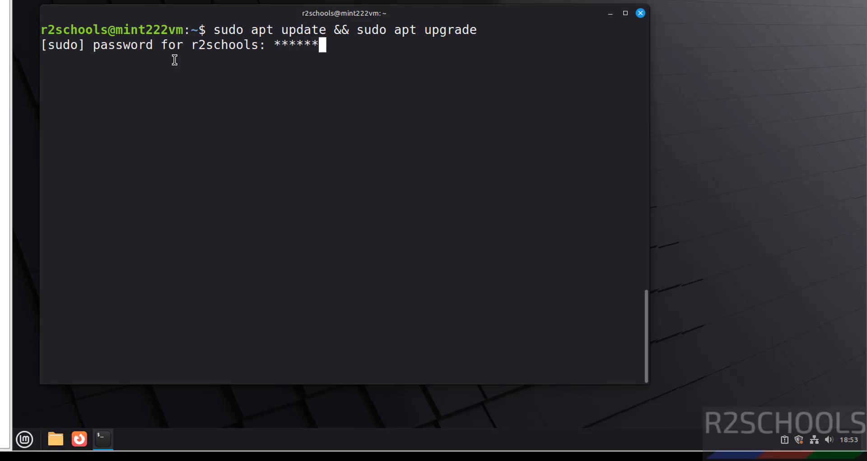
key(Return)
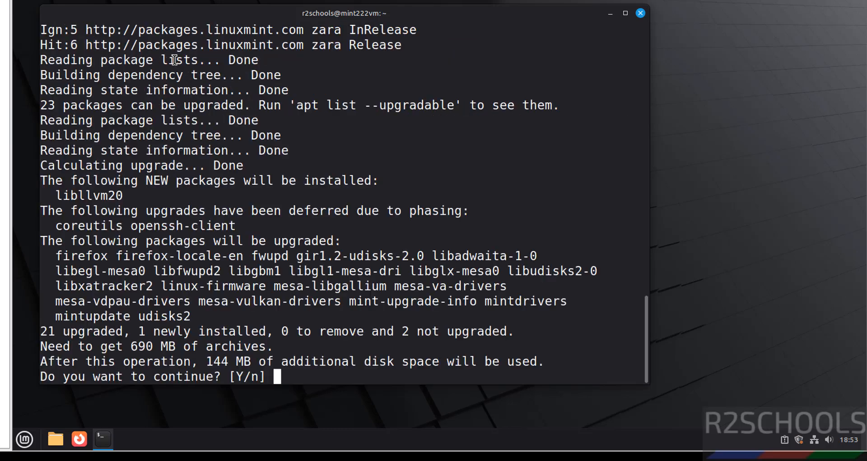
text(y)
key(Return)
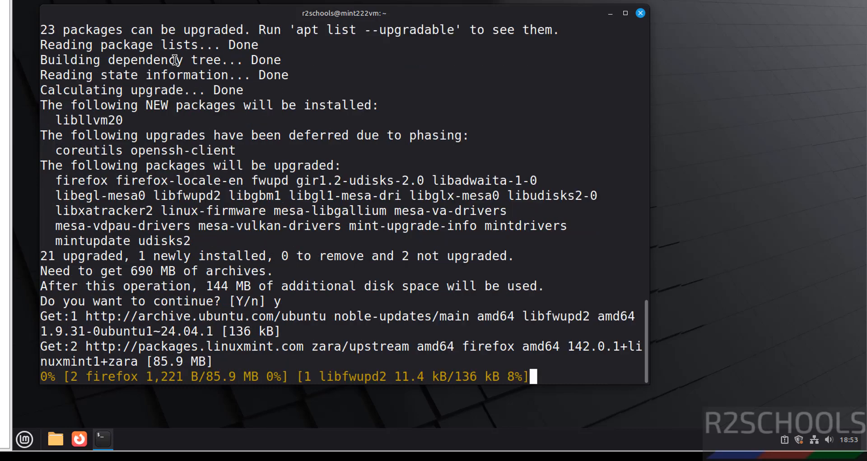